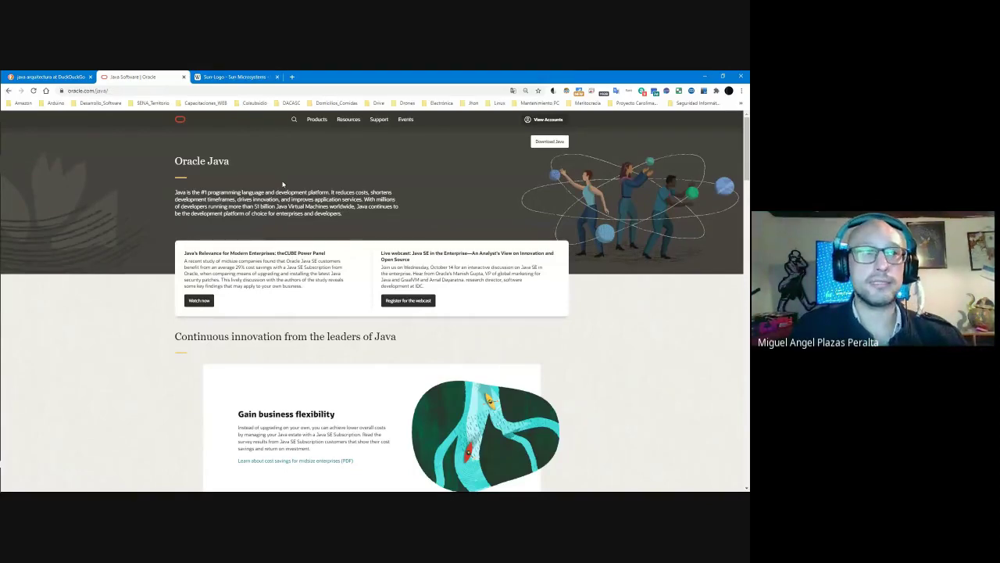
Step: Open Google in a new browser tab and search for "oracle"
click(292, 76)
text(gooogle)
key(Return)
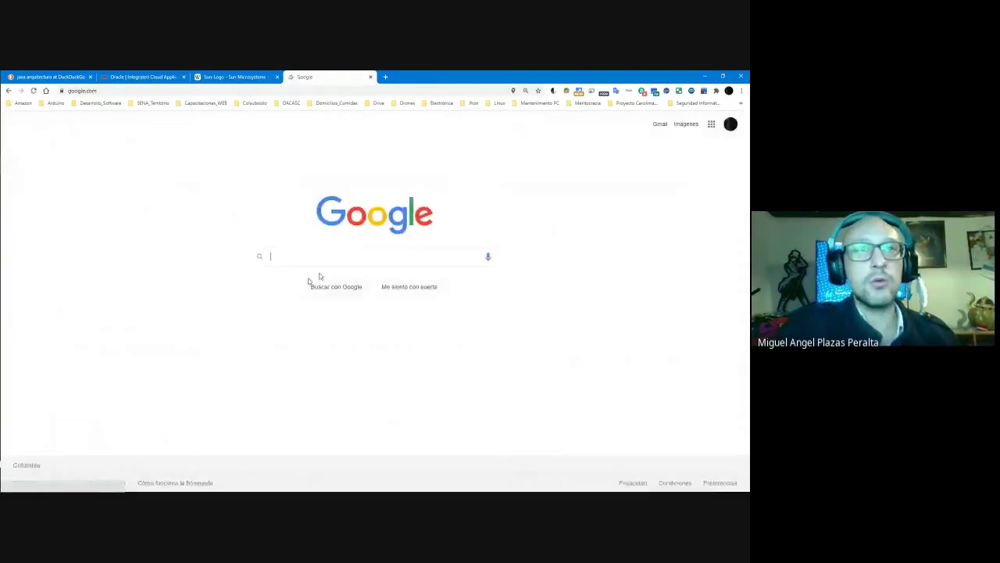
text(oracle)
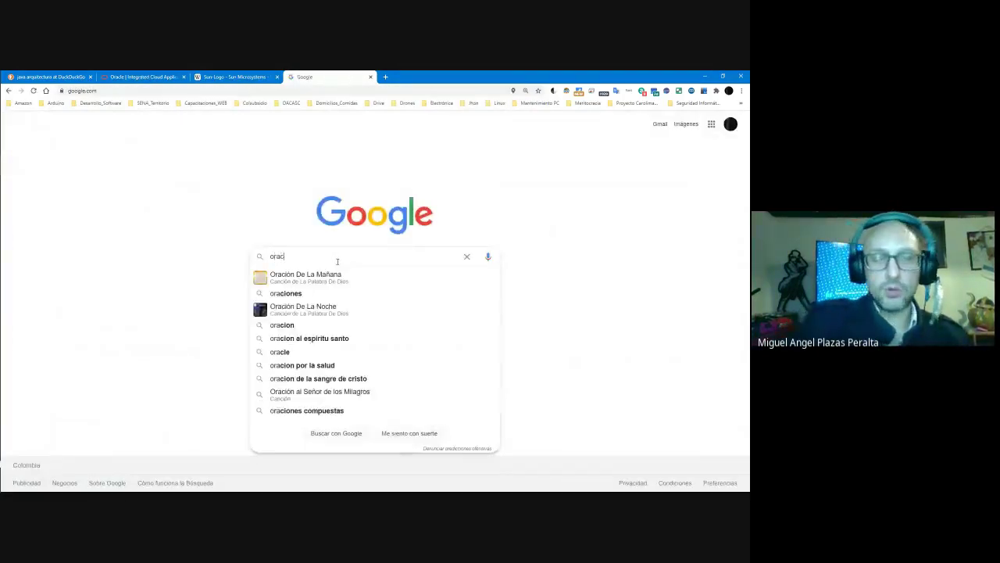
key(Return)
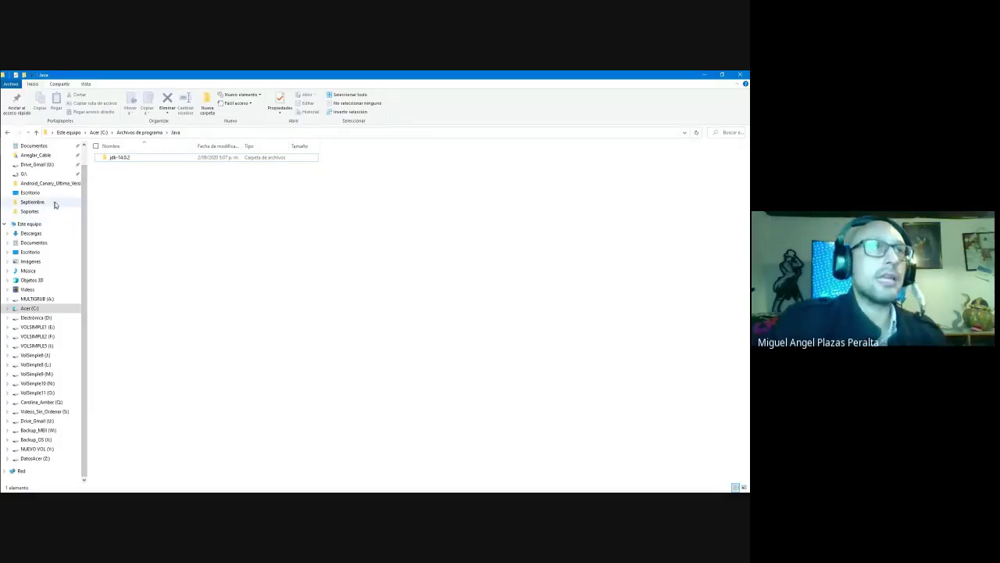
Step: Return to the browser and show the downloaded jdk-15.0.1_windows-x64_bin.exe in its folder from the download list
click(704, 74)
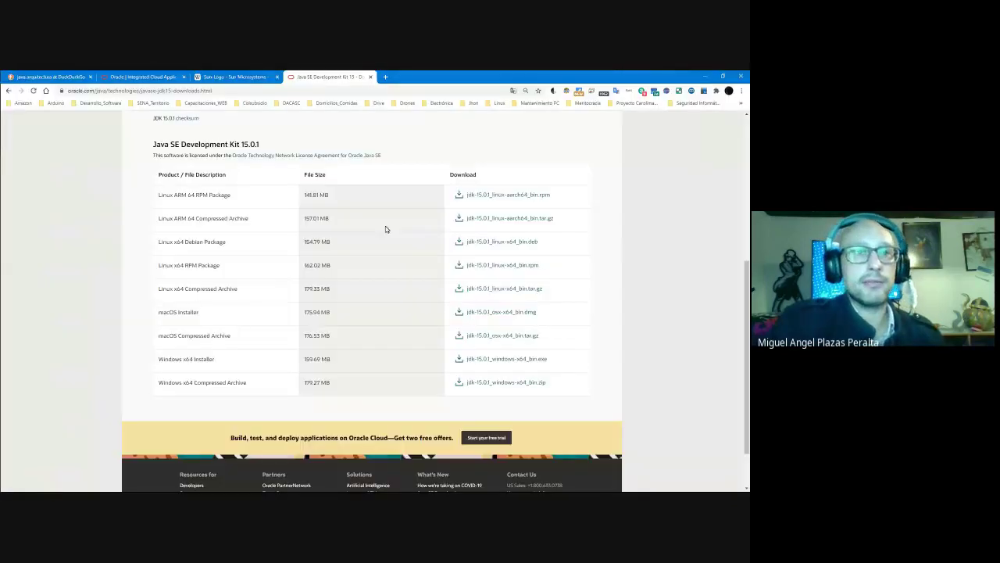
click(739, 92)
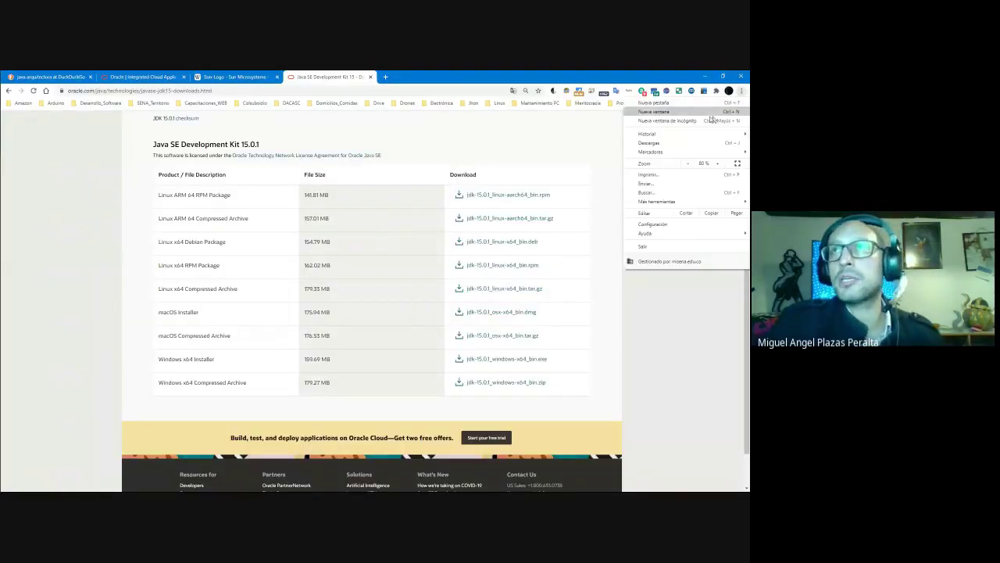
click(662, 143)
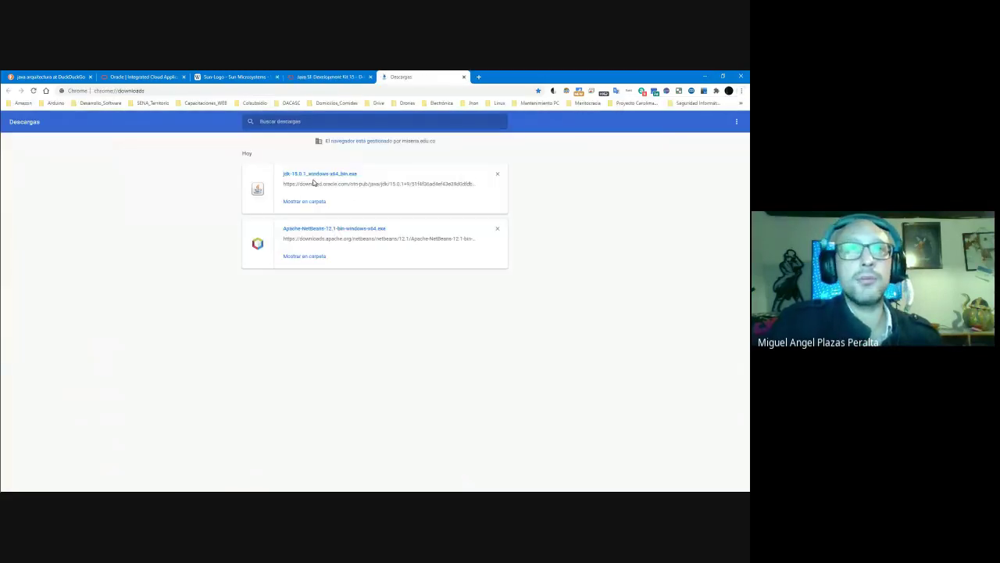
click(317, 201)
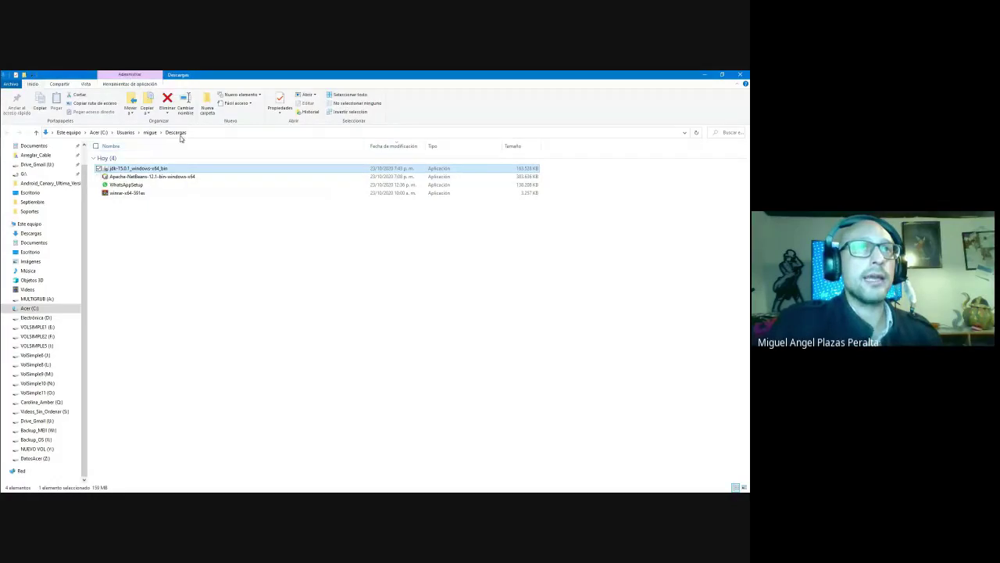
Step: Run the jdk-15.0.1_windows-x64_bin installer from the Descargas folder as administrator
click(179, 133)
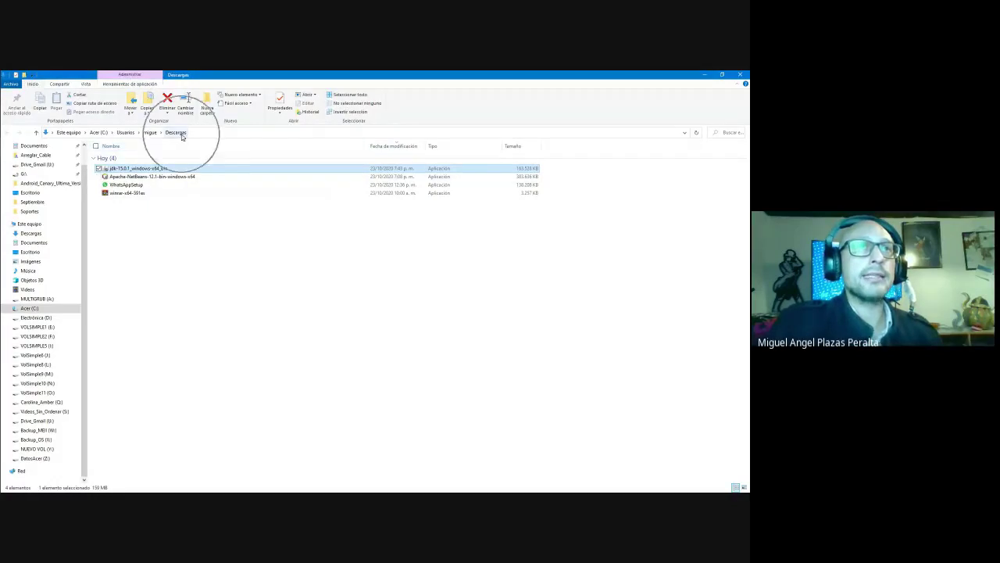
click(136, 172)
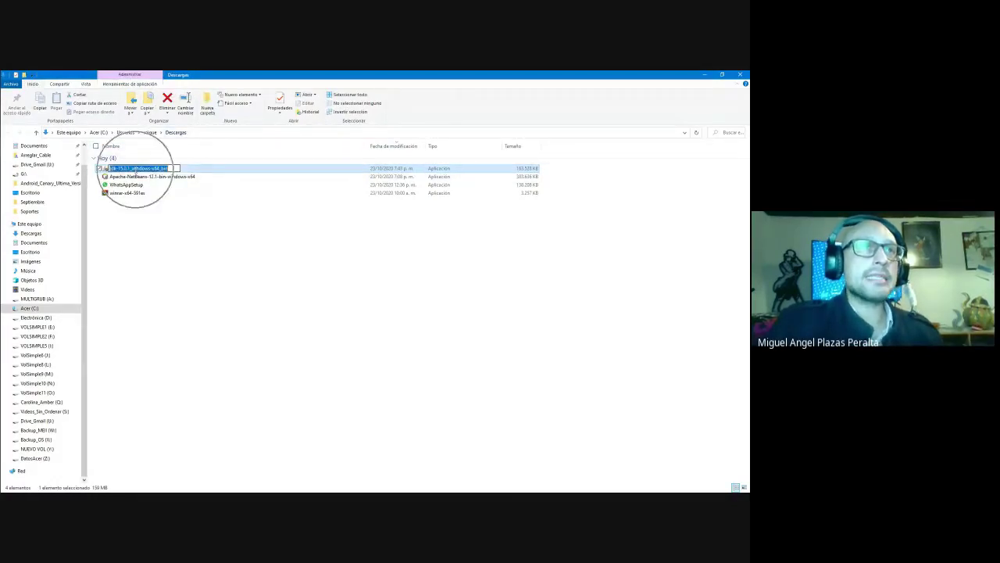
click(133, 224)
click(137, 173)
right_click(138, 171)
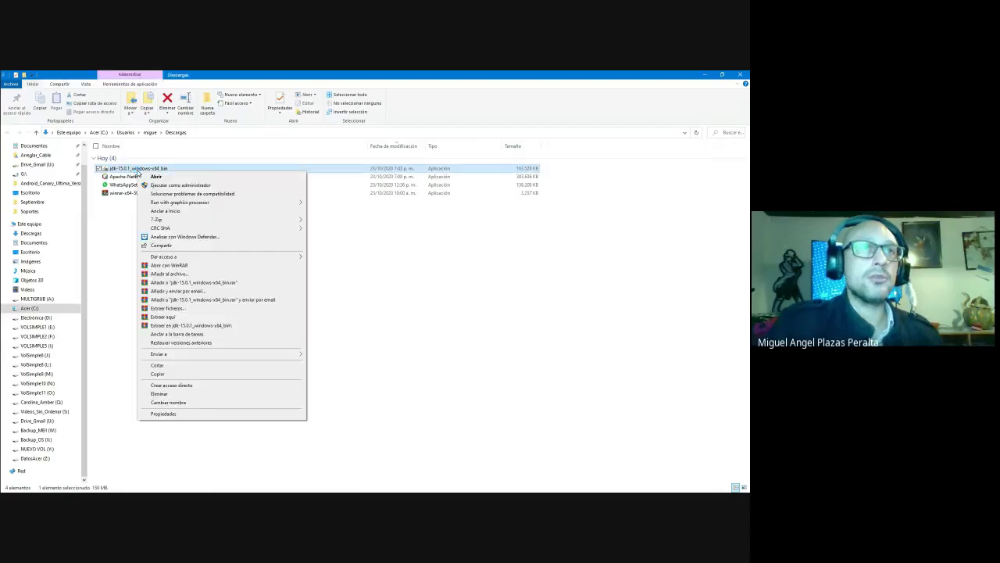
click(163, 186)
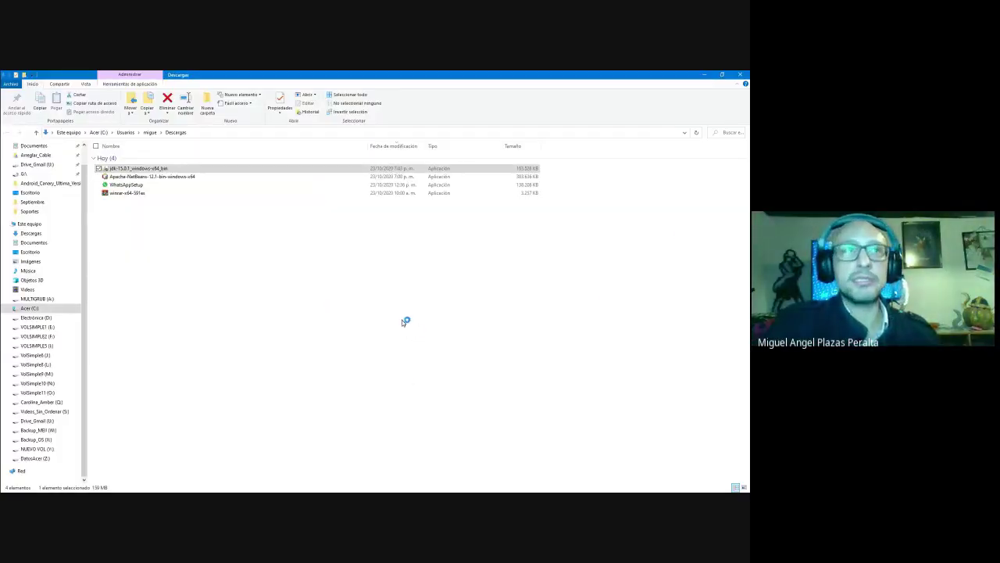
Step: Install Java SE Development Kit 15.0.1 to the default folder C:\Program Files\Java\jdk-15.0.1\ through the setup wizard
key(alt+Tab)
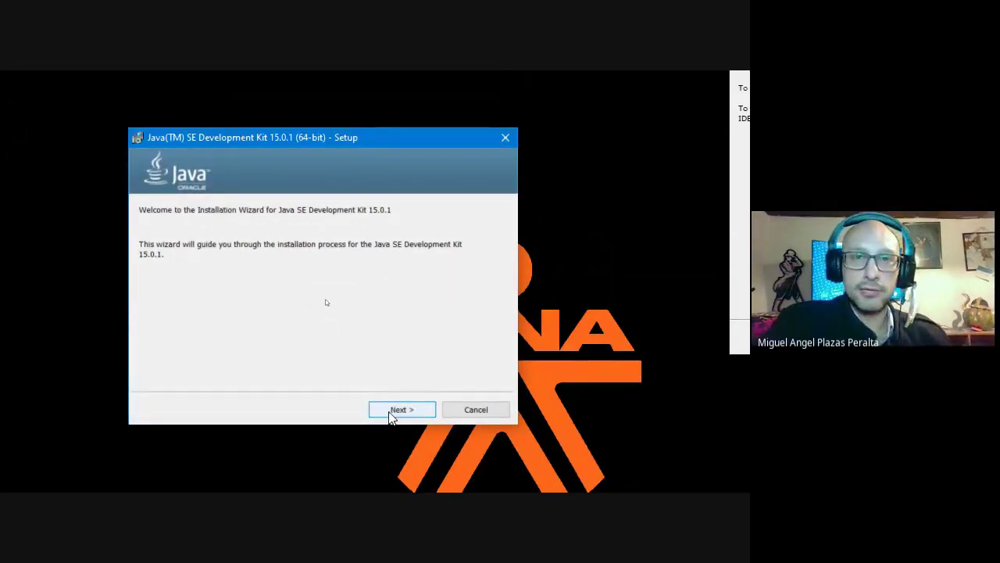
click(399, 409)
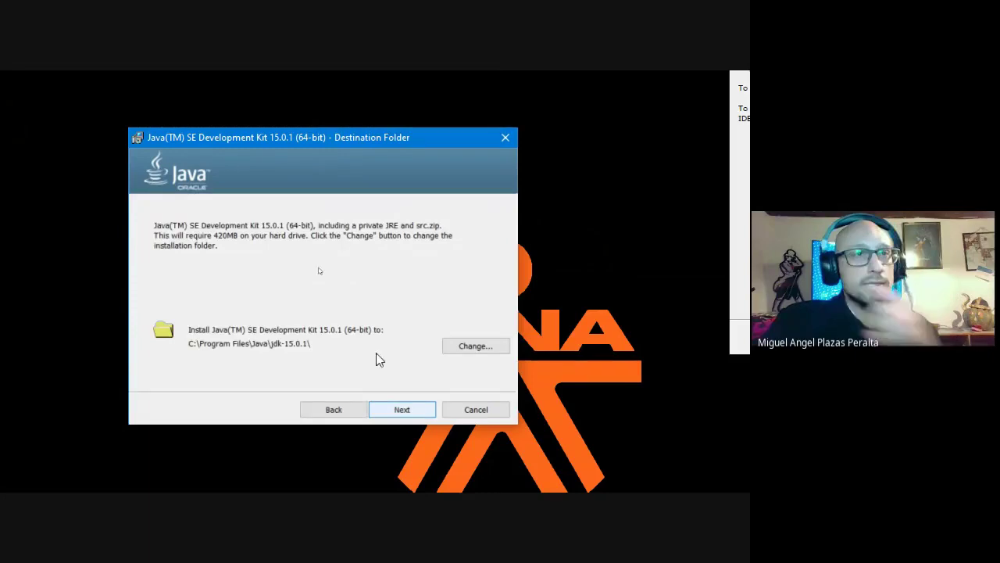
click(221, 346)
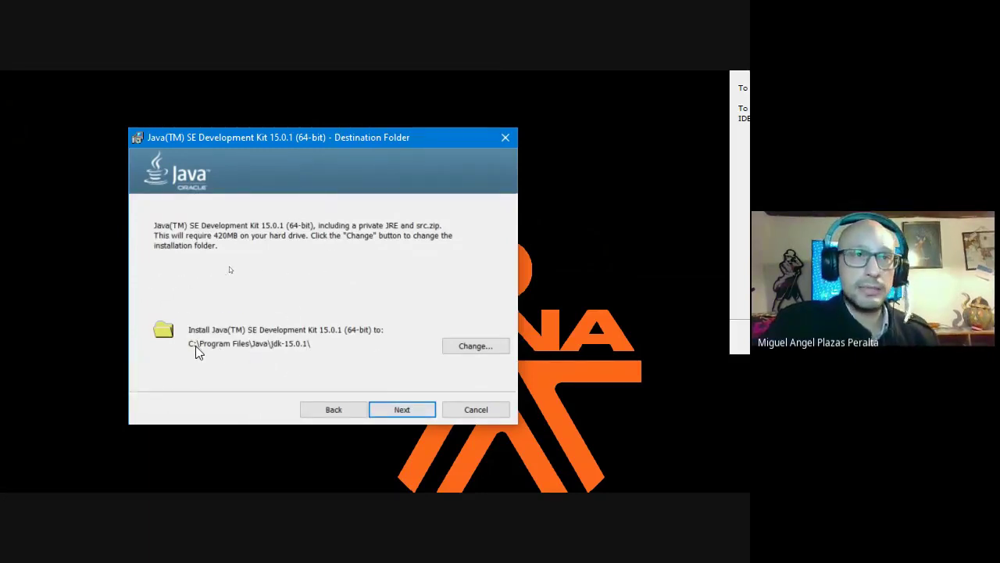
click(196, 348)
click(196, 349)
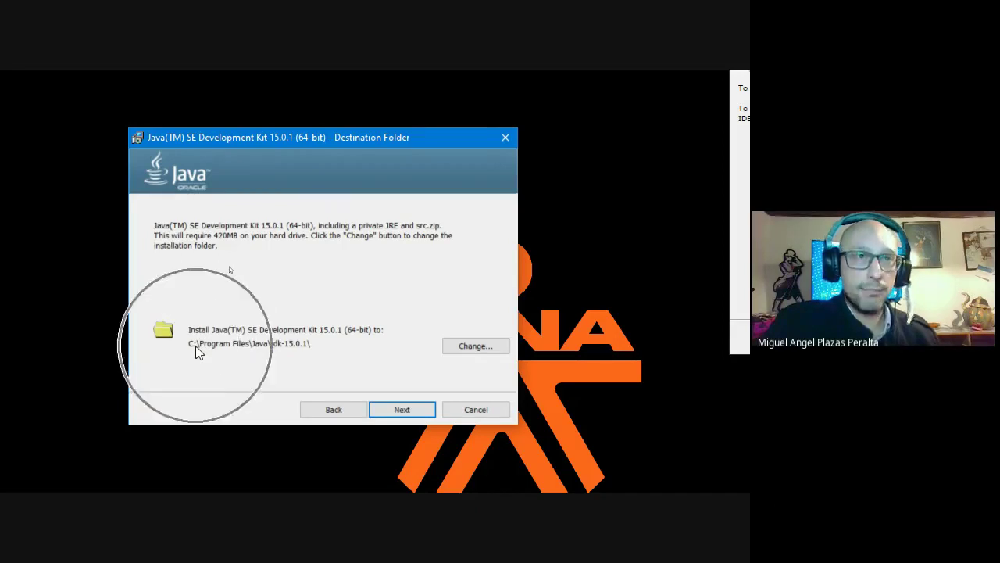
click(266, 350)
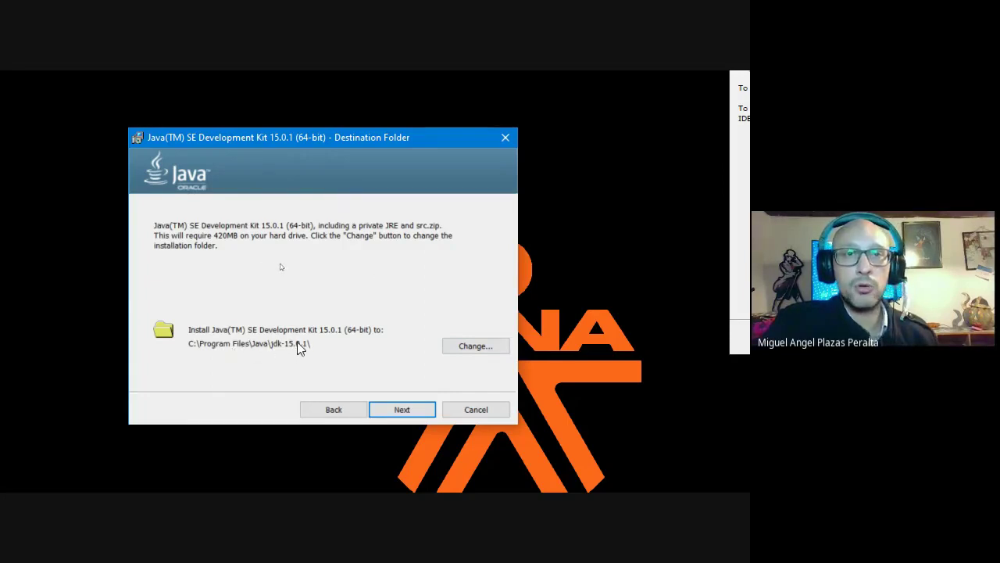
key(ctrl)
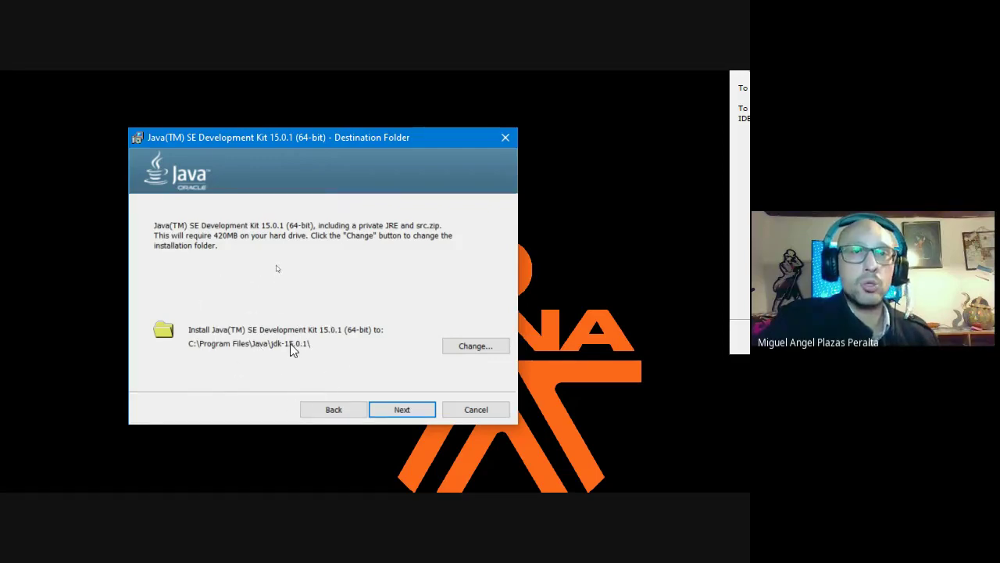
key(ctrl)
key(ctrl)
key(ctrl)
key(ctrl)
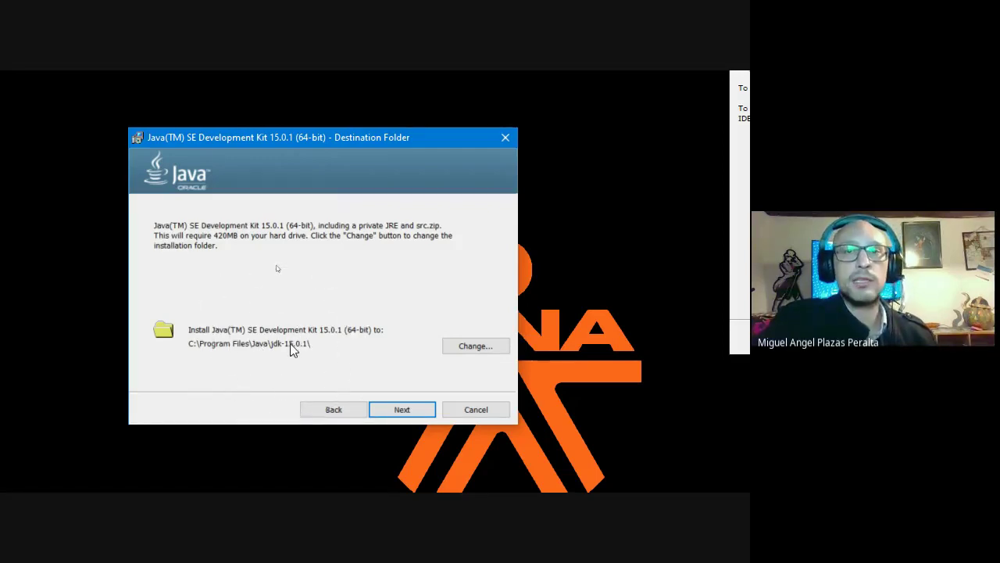
click(403, 410)
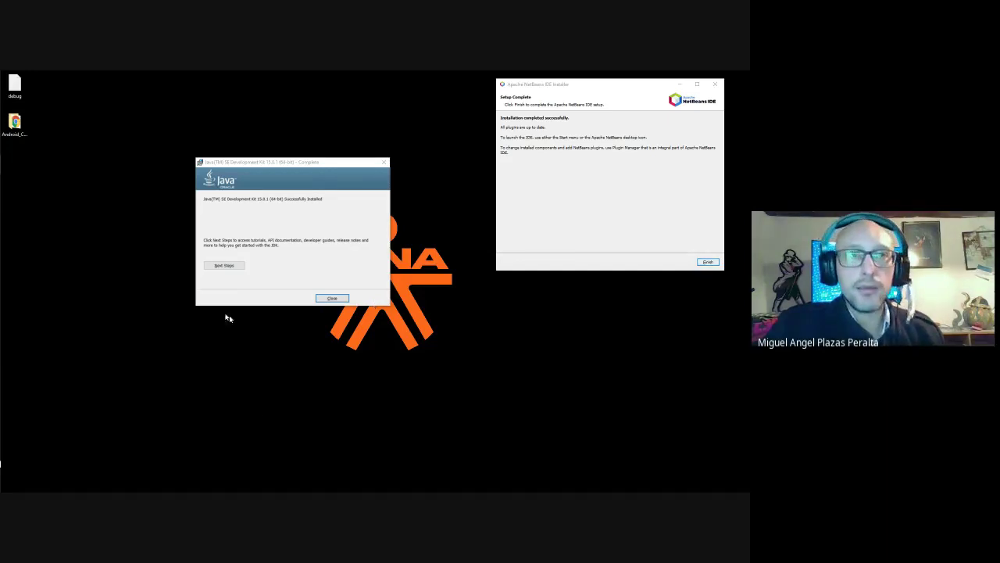
Step: Close the completed Java SE Development Kit 15.0.1 setup wizard
click(225, 265)
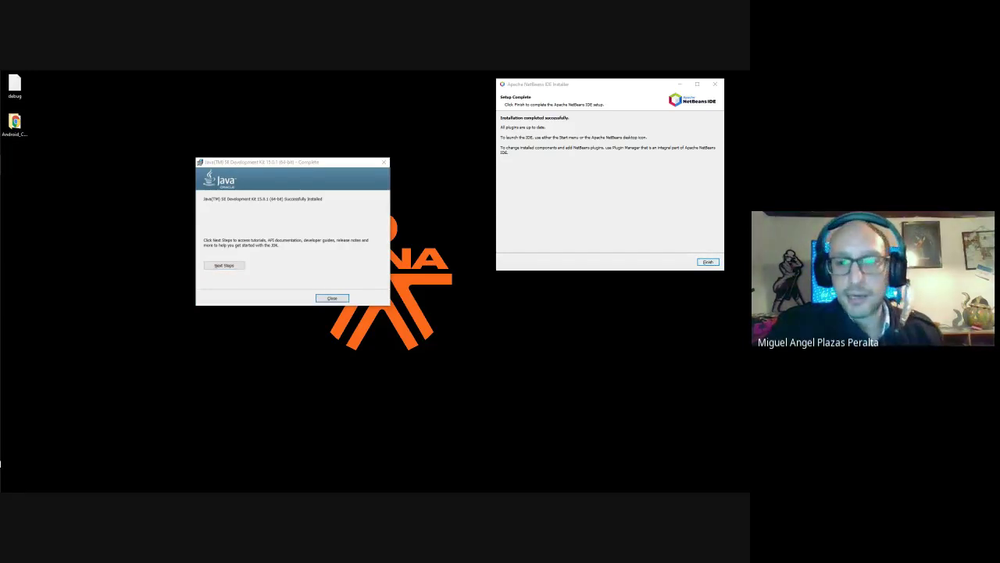
click(270, 226)
click(235, 267)
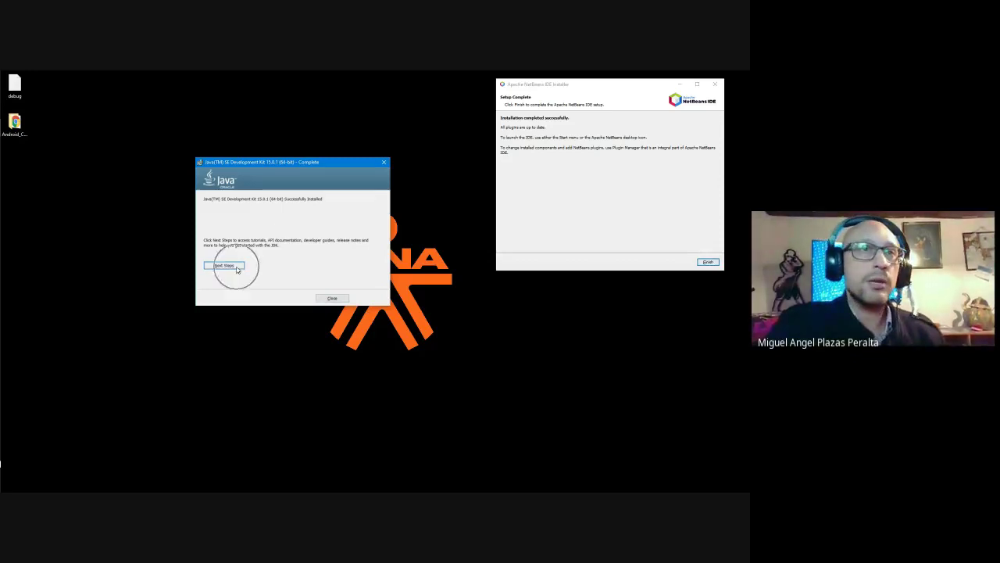
click(237, 269)
click(237, 270)
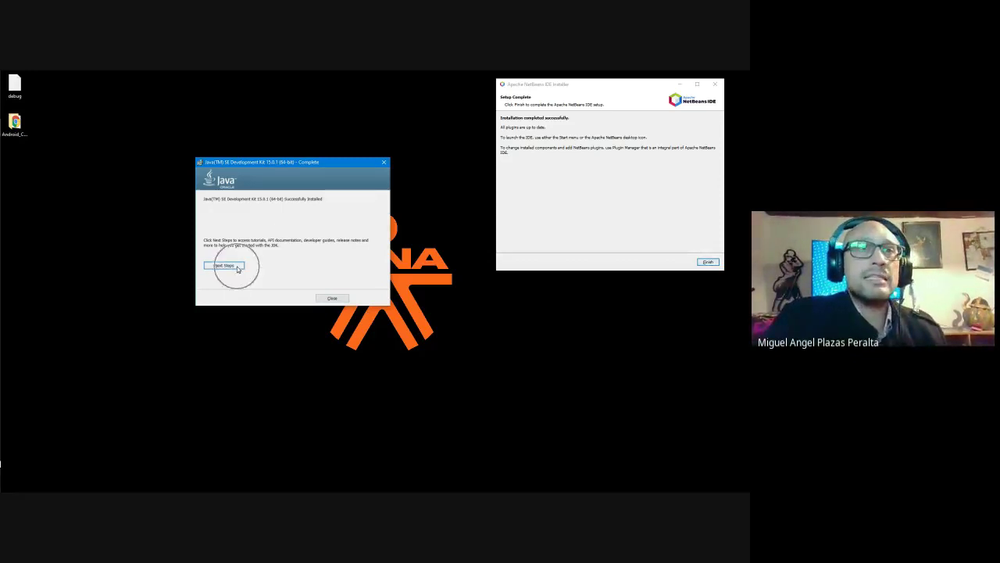
click(332, 299)
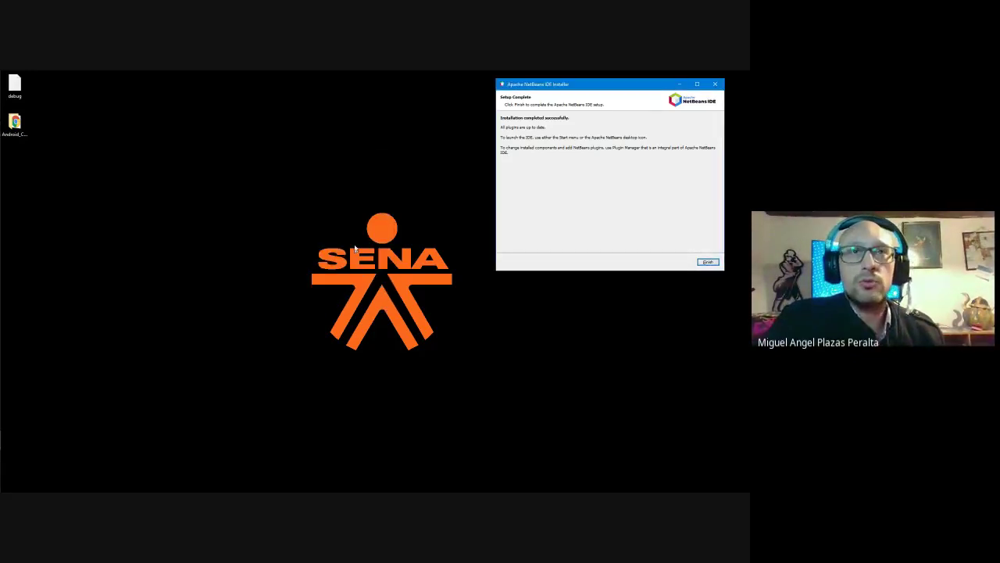
mouse_move(1, 78)
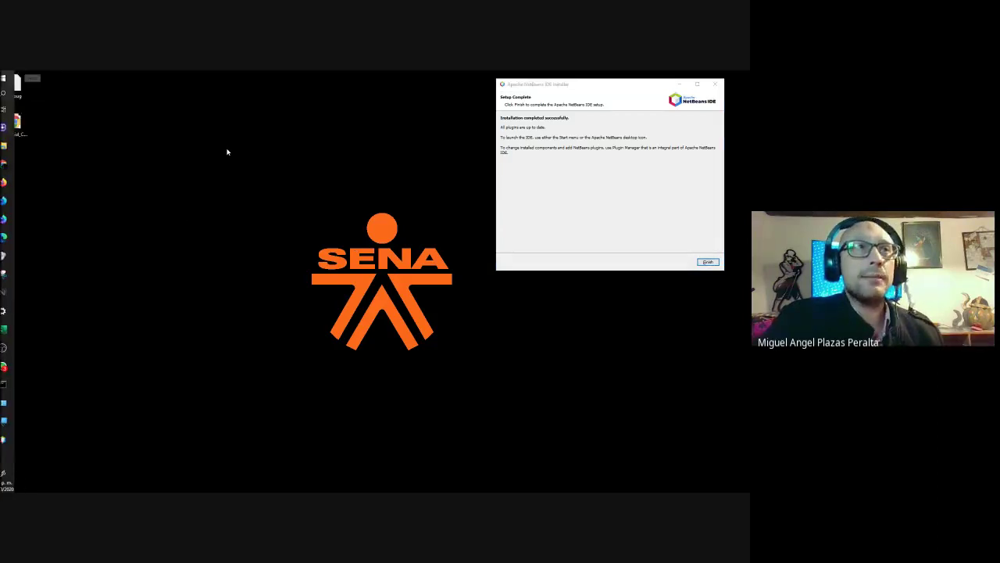
click(9, 80)
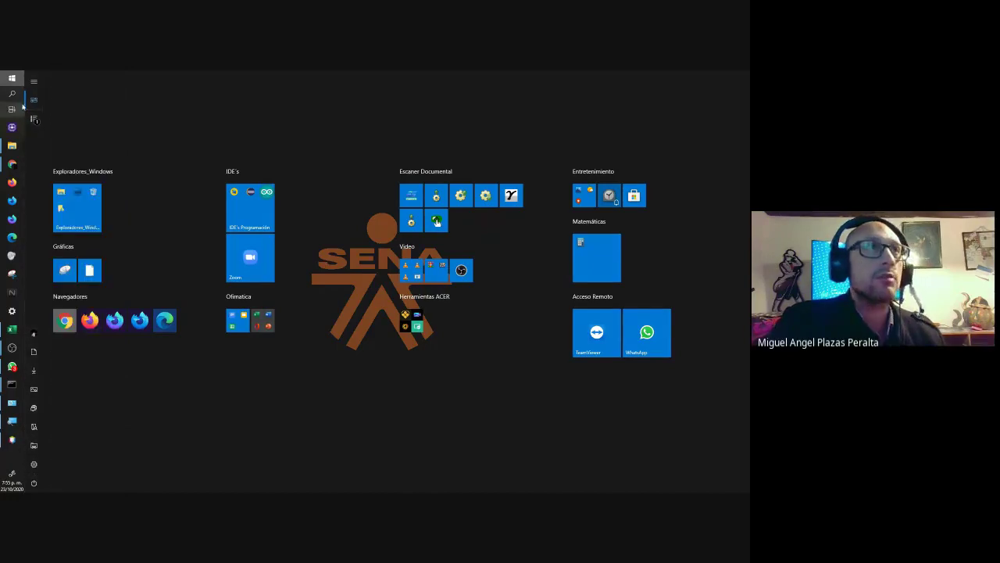
click(11, 93)
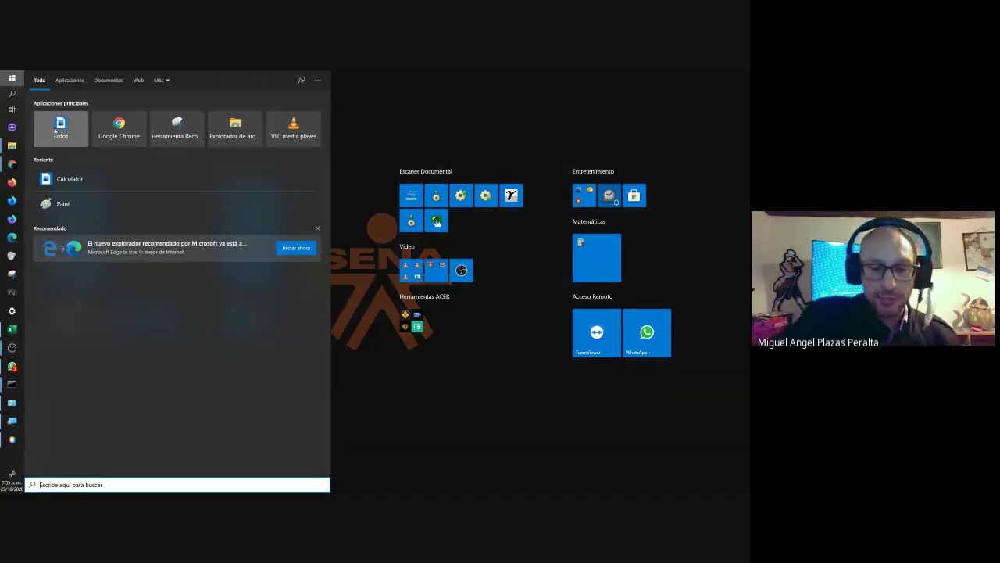
key(Escape)
key(Escape)
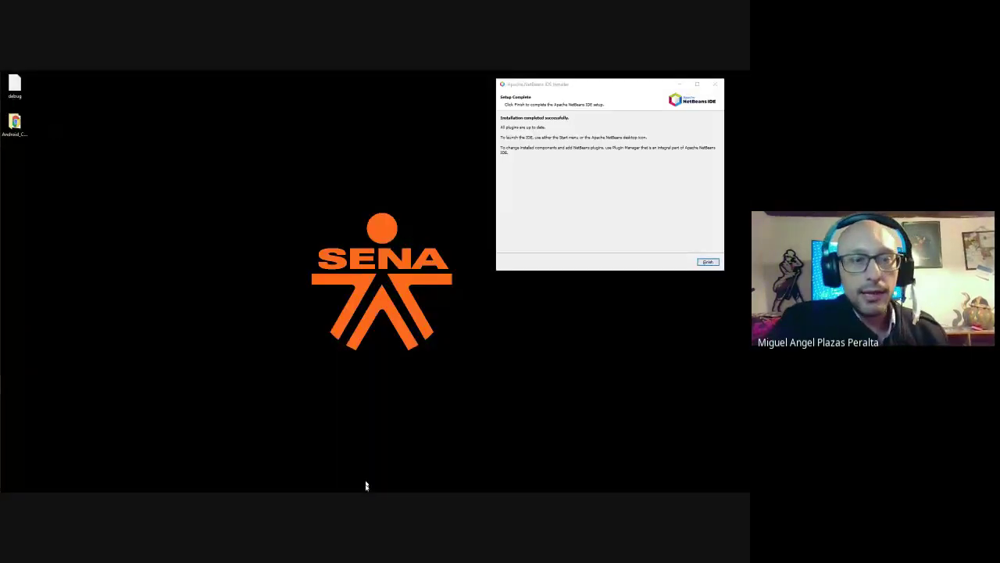
Step: Check the installed Java version by running java -version in a Command Prompt
click(229, 155)
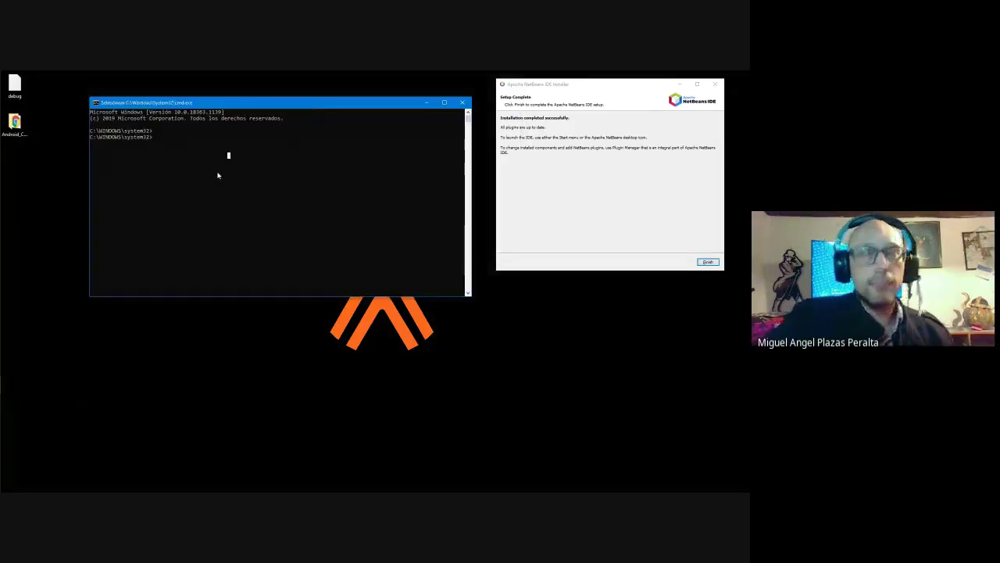
key(Escape)
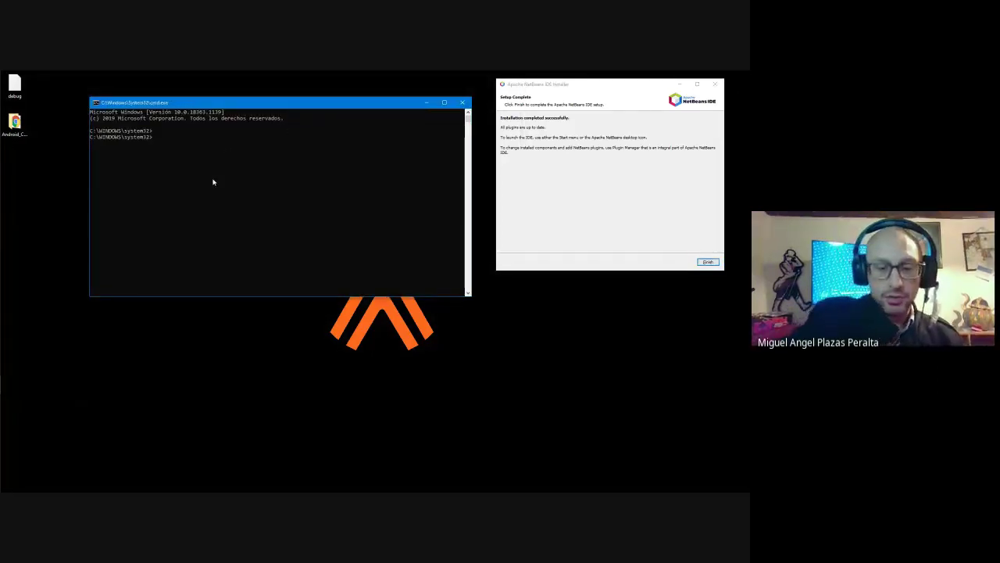
text(java -ve)
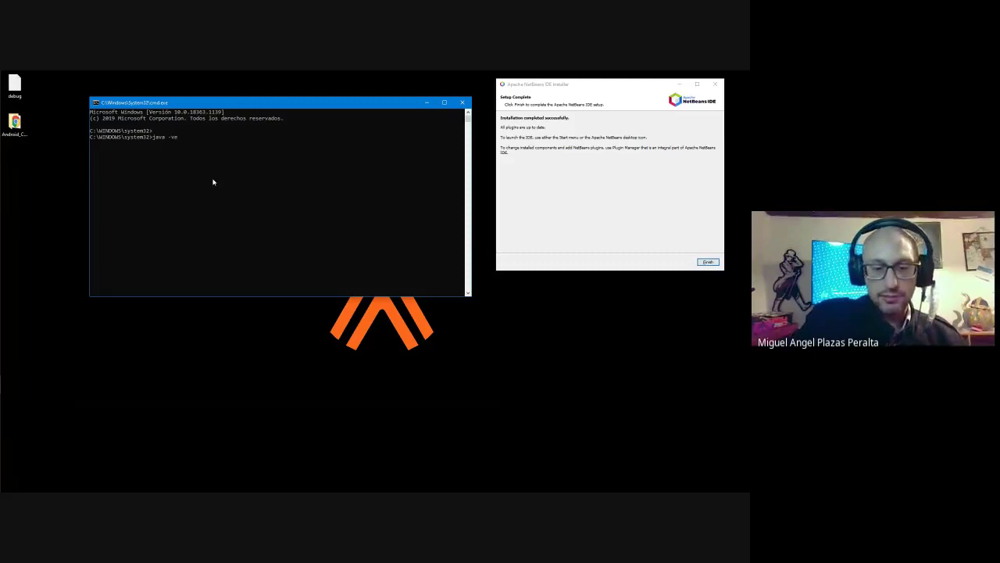
text(rsion)
key(Return)
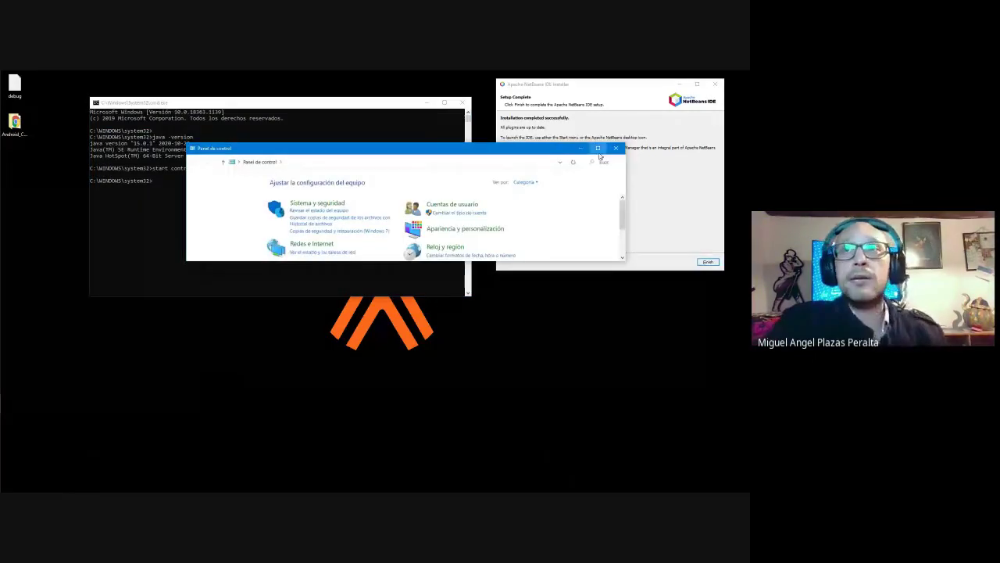
Step: Maximize the Control Panel, view the Sistema page under Sistema y seguridad, and return to the Control Panel home
click(599, 150)
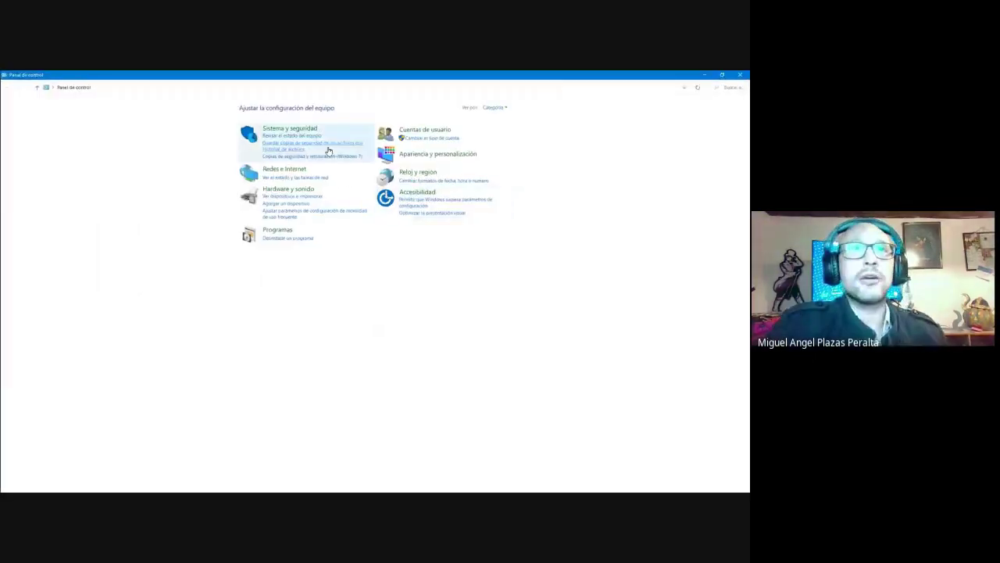
click(275, 130)
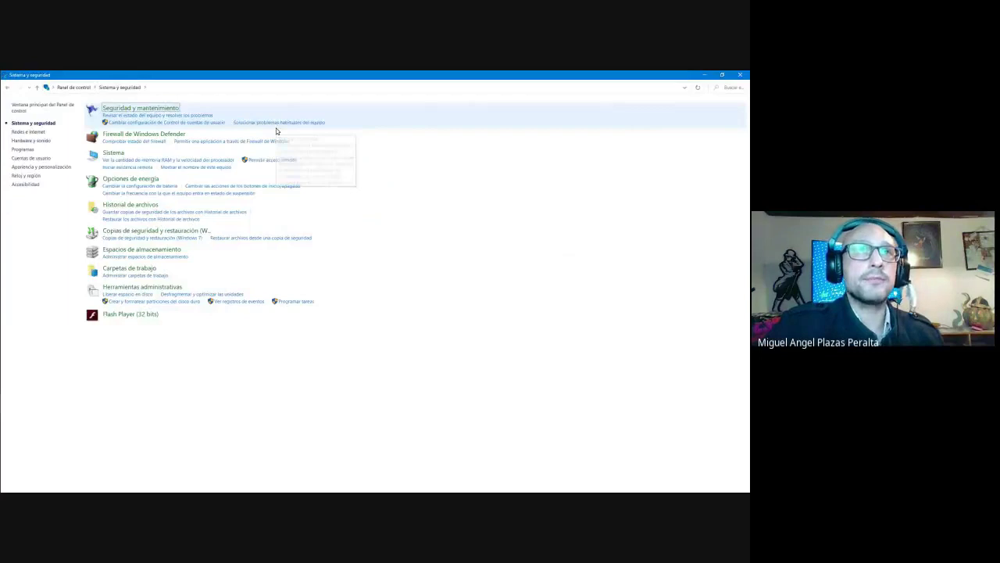
click(115, 154)
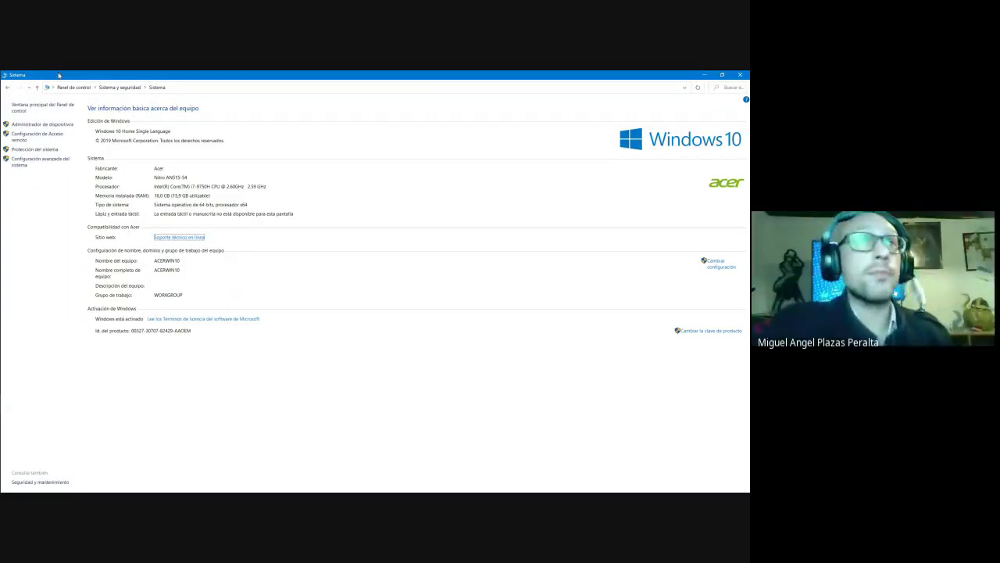
click(70, 90)
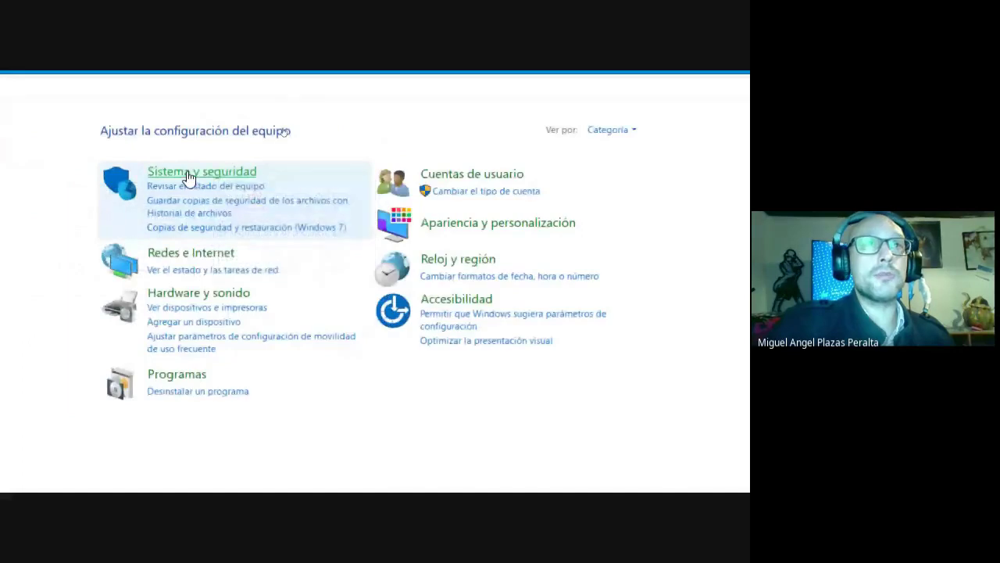
Step: Open the Variables de entorno dialog from the advanced system settings of the Sistema page under Sistema y seguridad
click(189, 173)
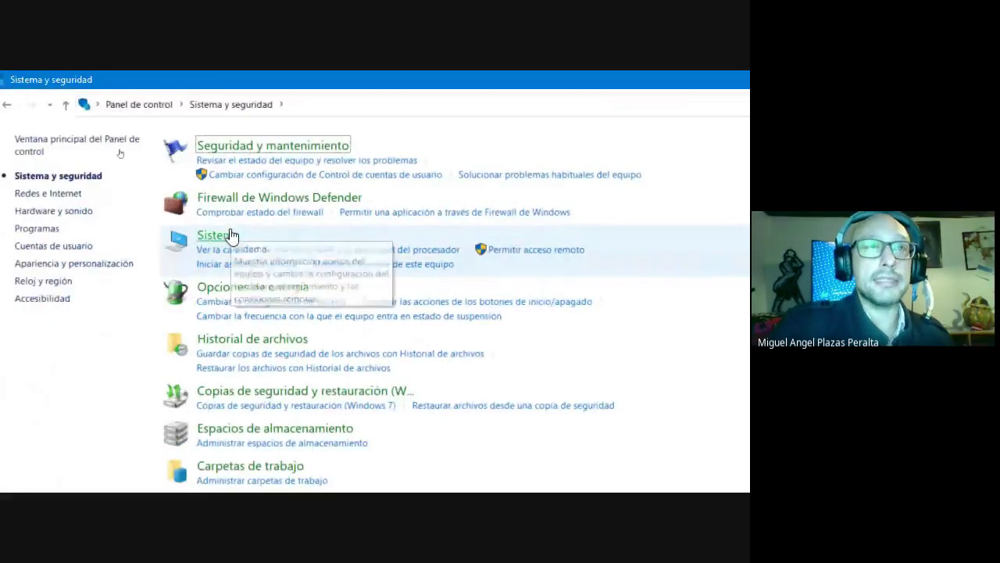
click(231, 235)
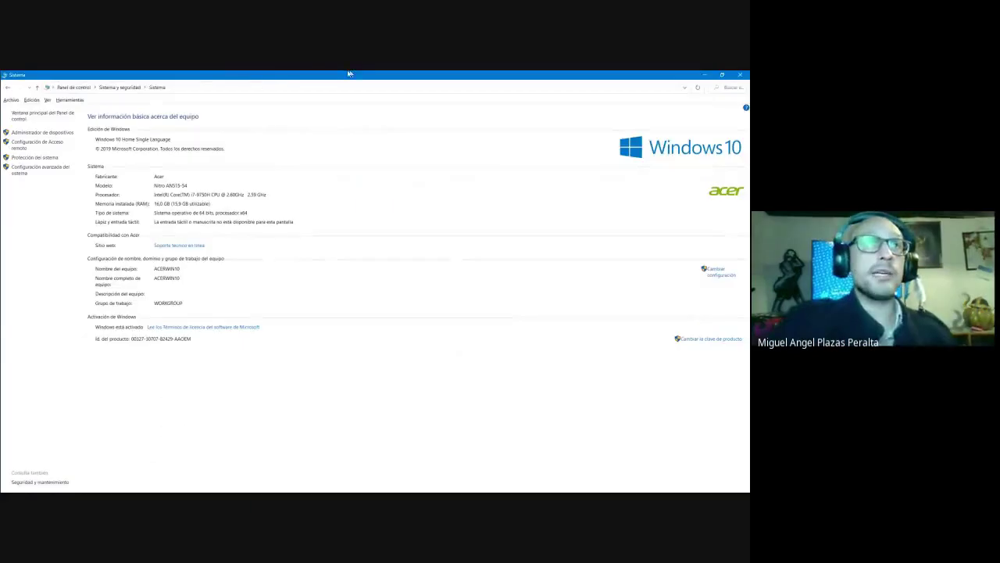
click(17, 178)
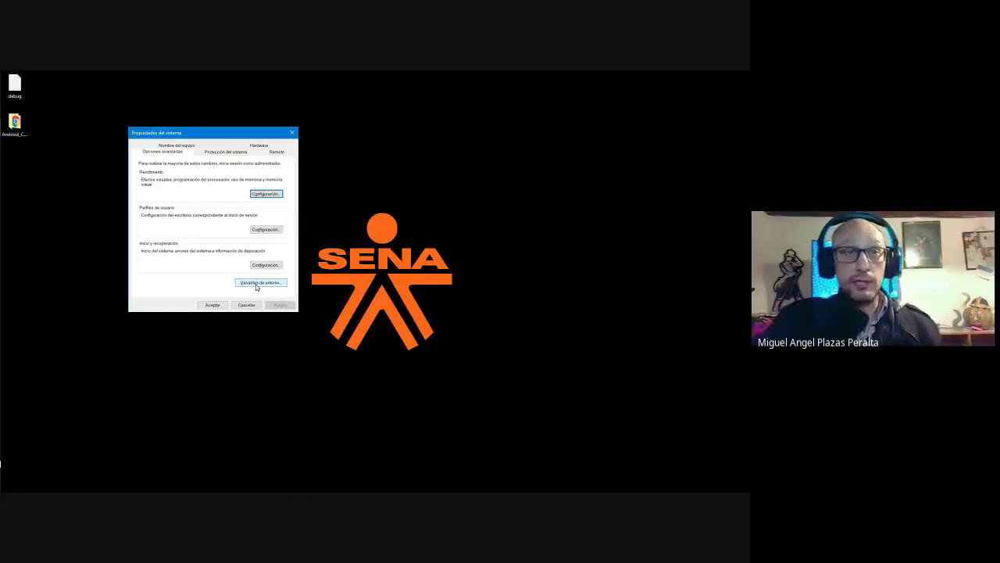
click(258, 282)
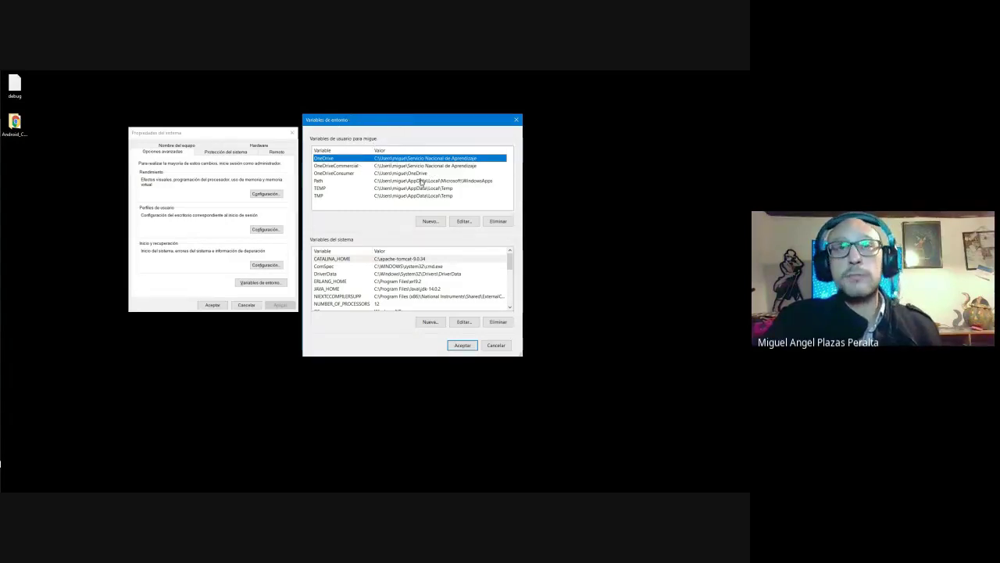
Step: View the blank form for a new user variable and the user accounts available from the Windows Start screen
click(430, 221)
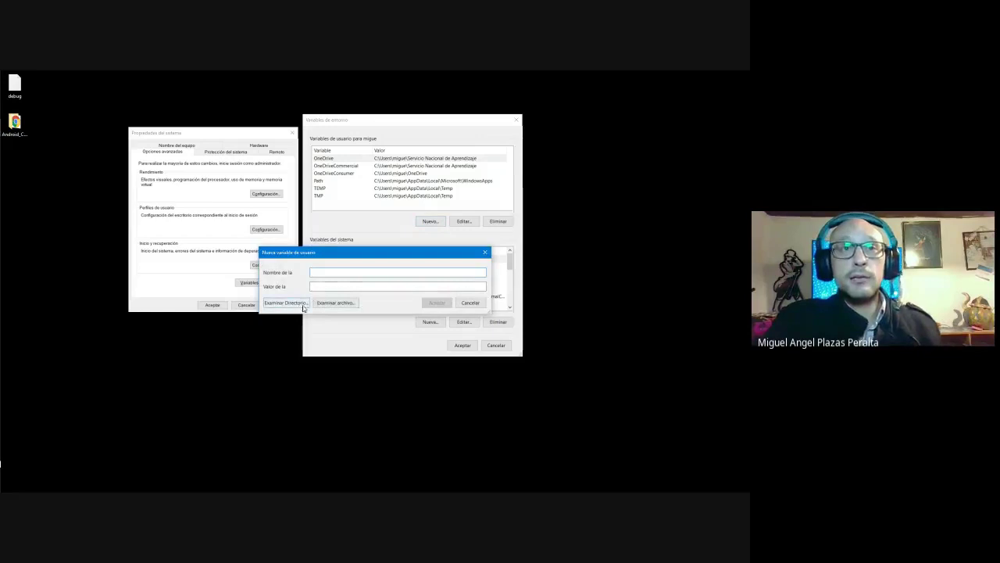
key(Escape)
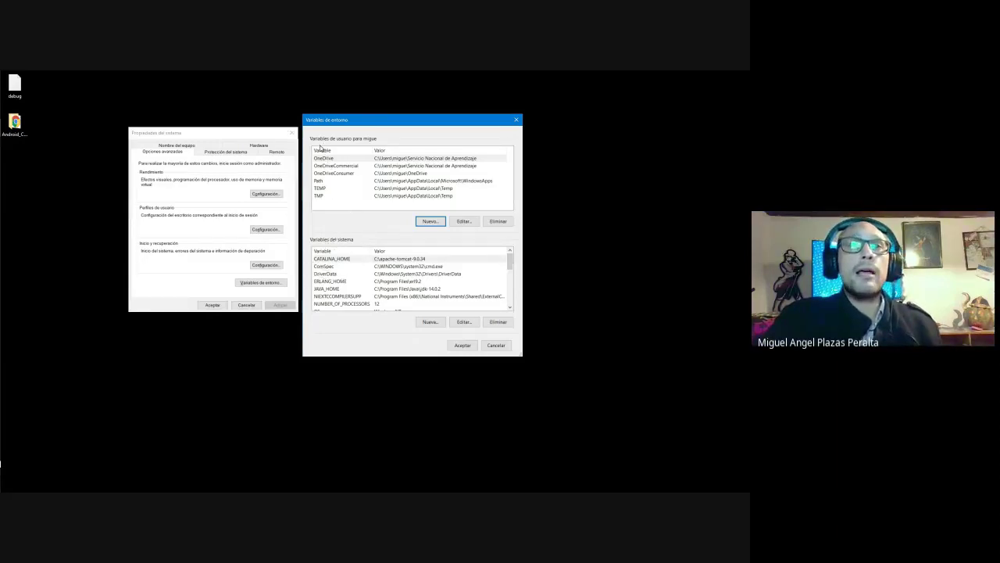
click(12, 80)
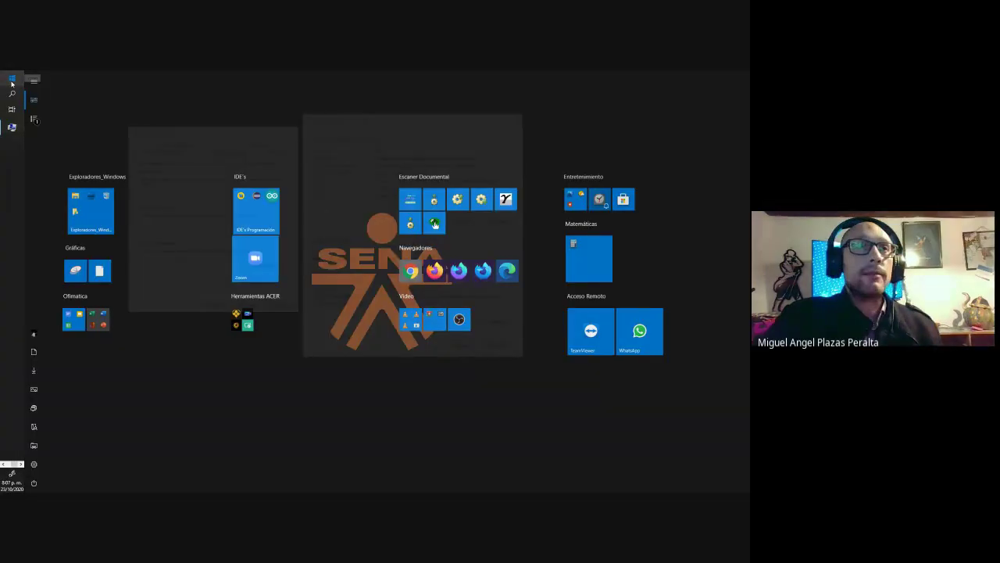
click(35, 334)
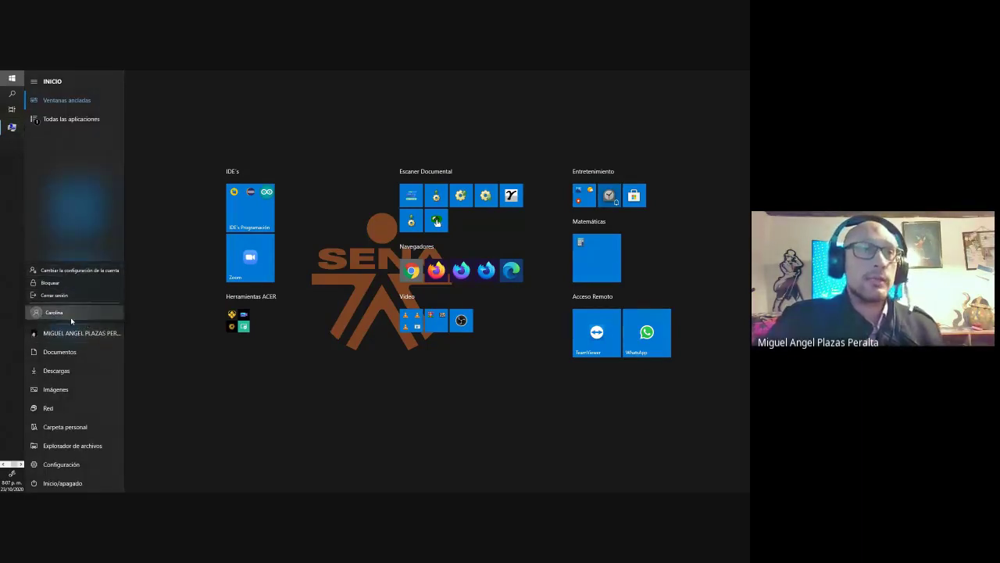
click(57, 314)
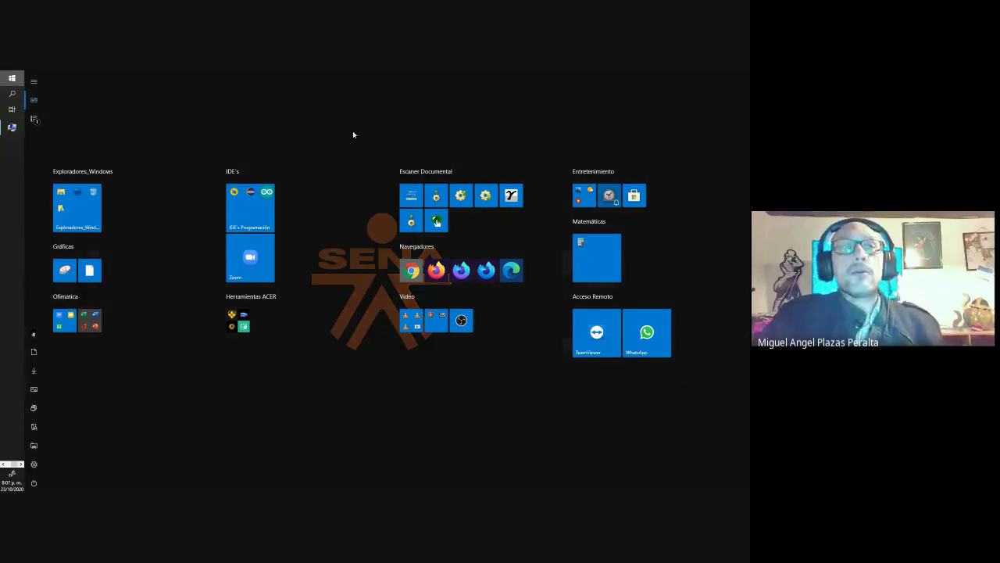
key(Escape)
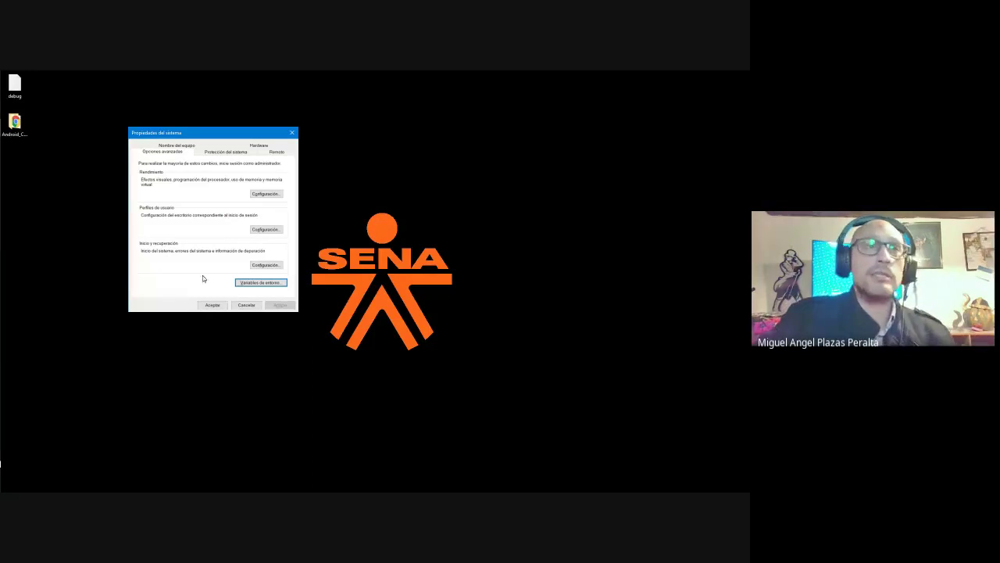
Step: Reopen the environment variables and locate the Path and JAVA_HOME entries among the system variables
click(255, 282)
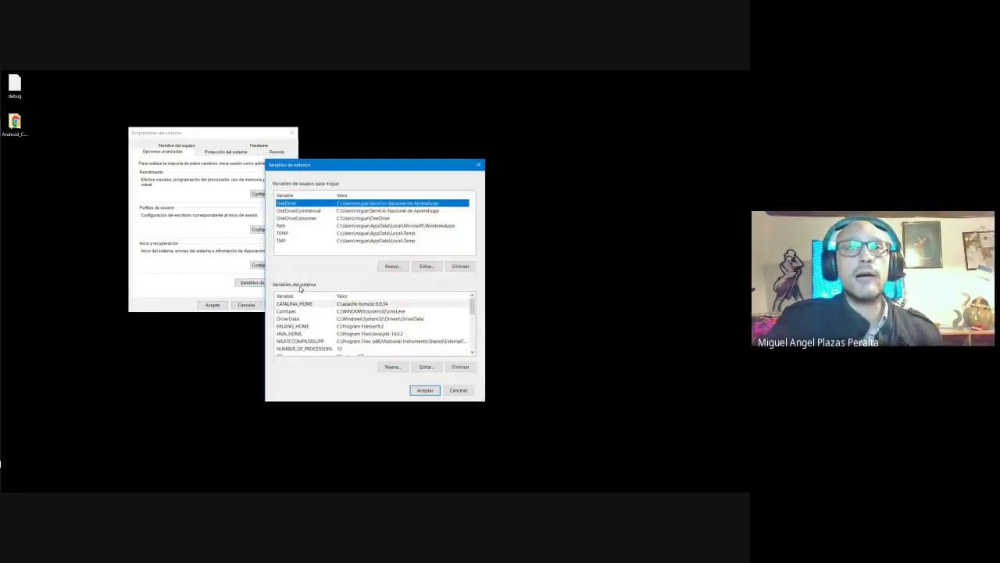
key(ctrl)
key(ctrl)
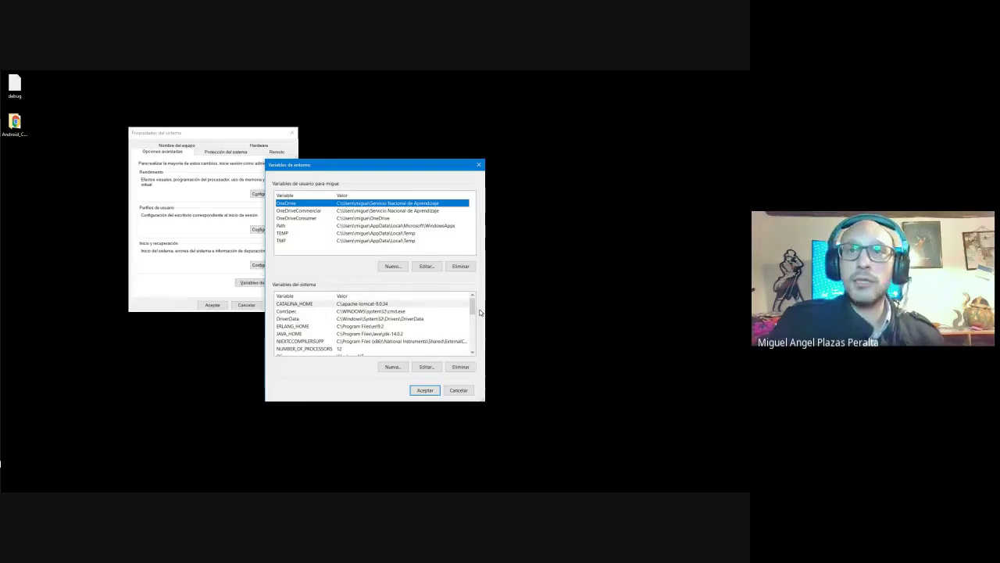
drag(472, 305, 474, 340)
scroll(474, 341, up, 3)
click(292, 334)
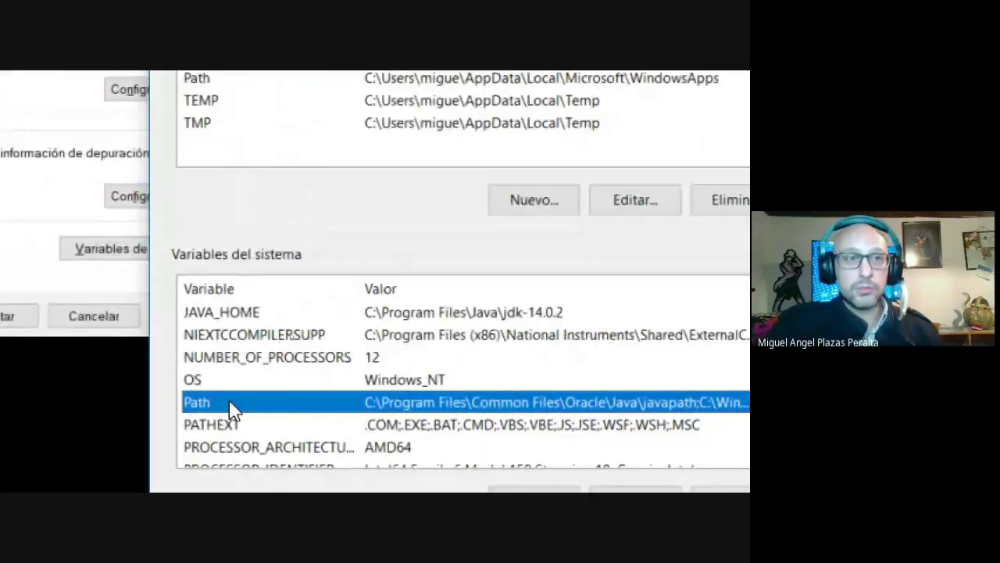
key(ctrl)
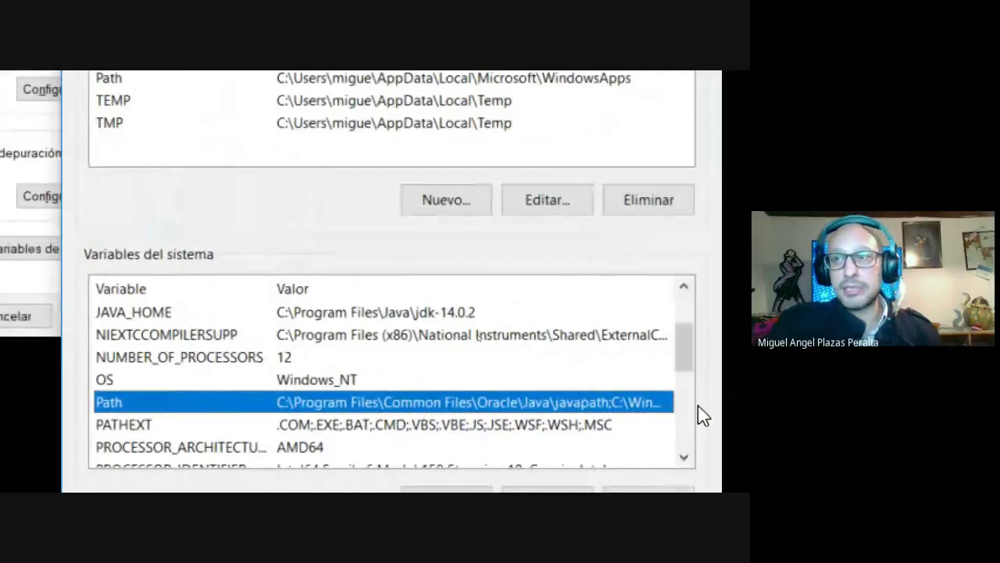
mouse_move(670, 370)
mouse_down()
mouse_move(668, 481)
mouse_move(675, 375)
mouse_up()
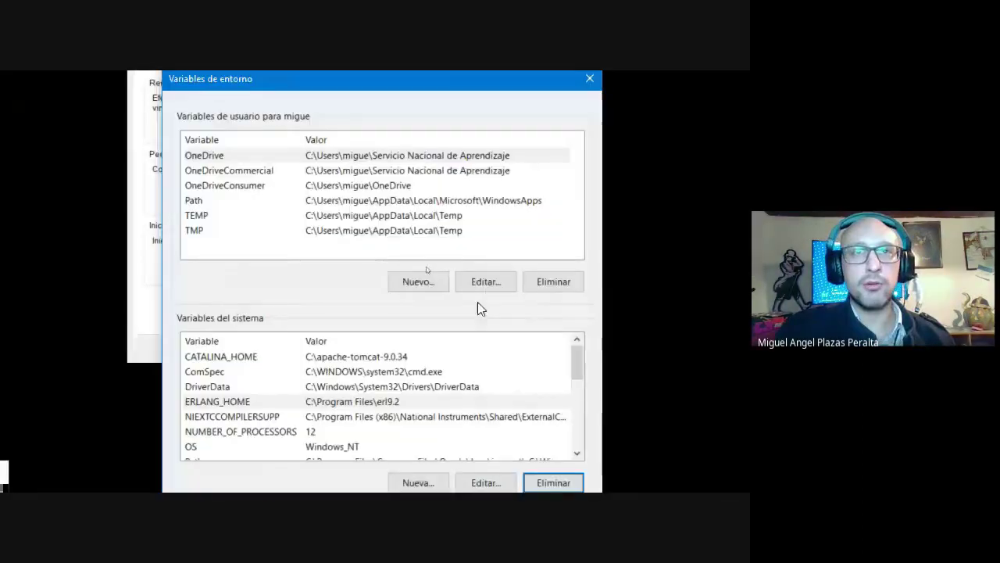
drag(490, 75, 493, 104)
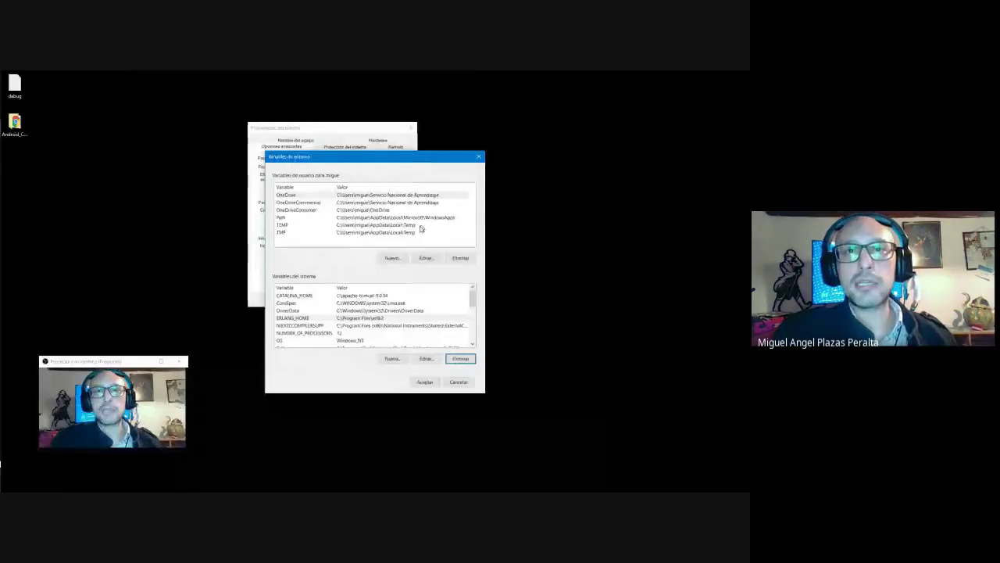
click(392, 358)
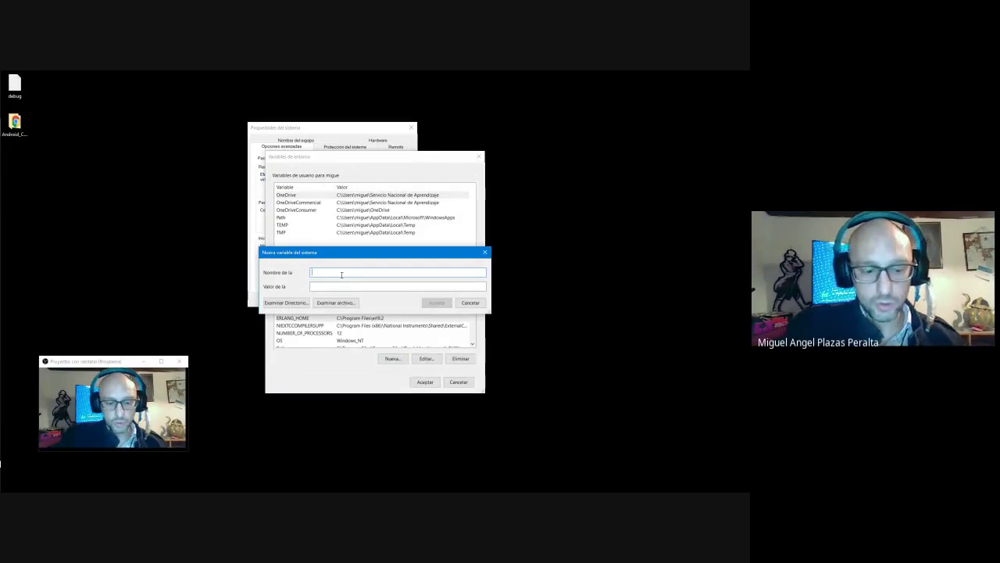
text(JAVA_)
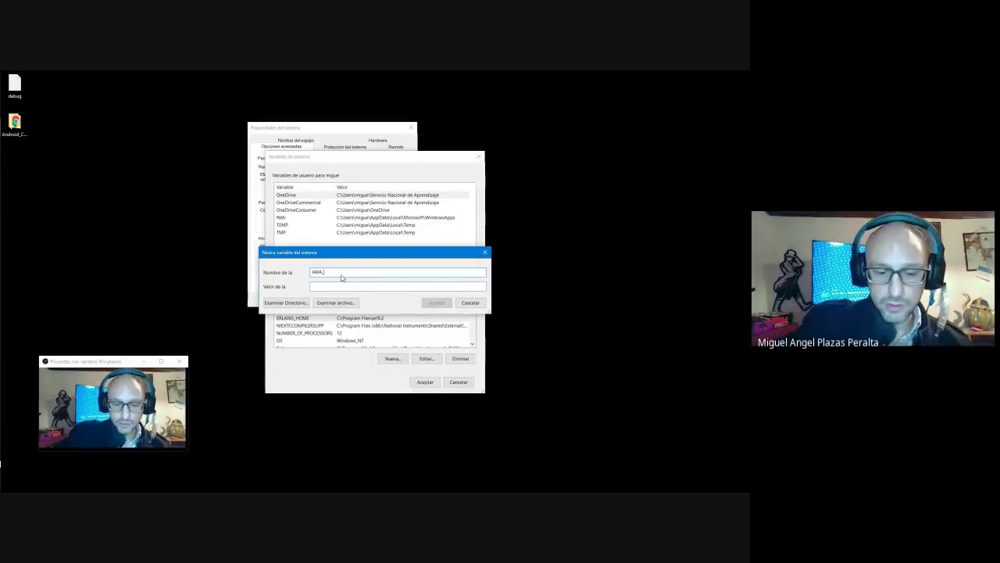
key(Escape)
click(393, 359)
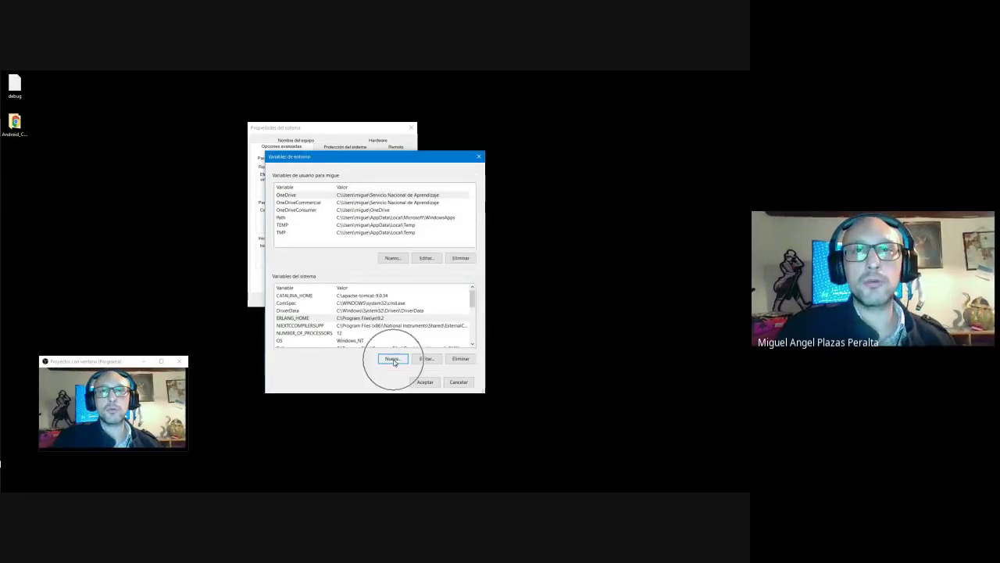
click(316, 276)
click(315, 278)
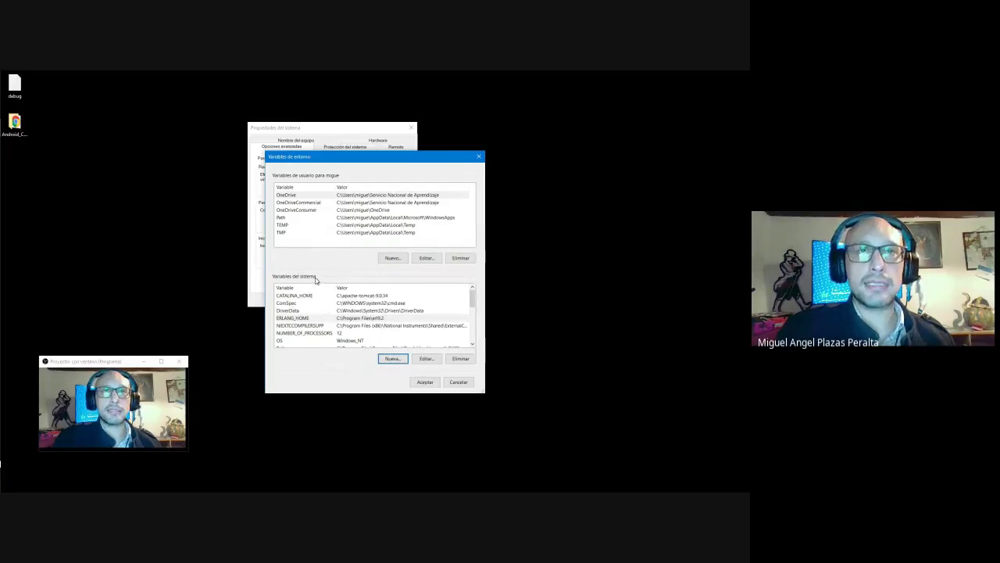
click(393, 358)
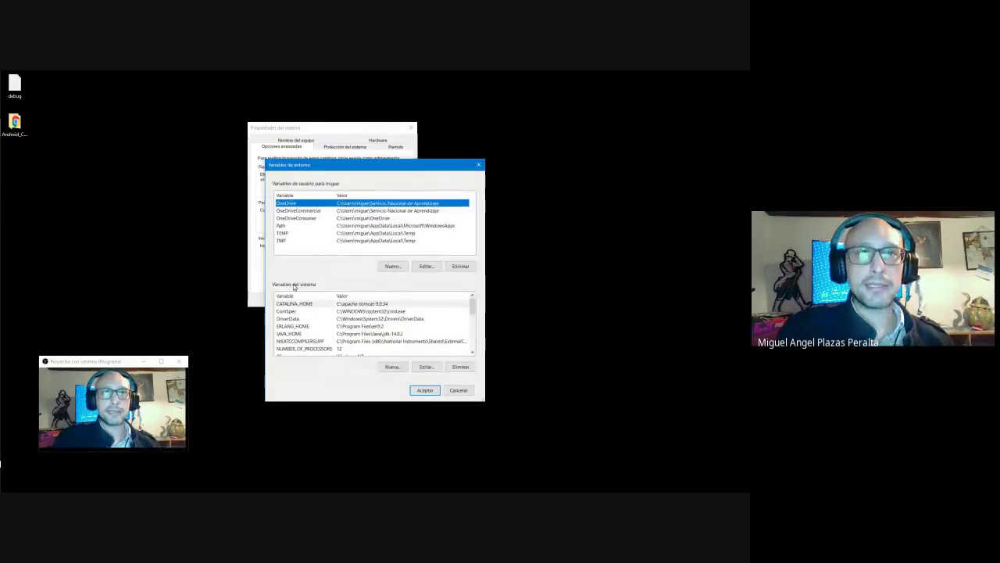
Step: Start a new system variable and name it JAVA_HOME
click(385, 366)
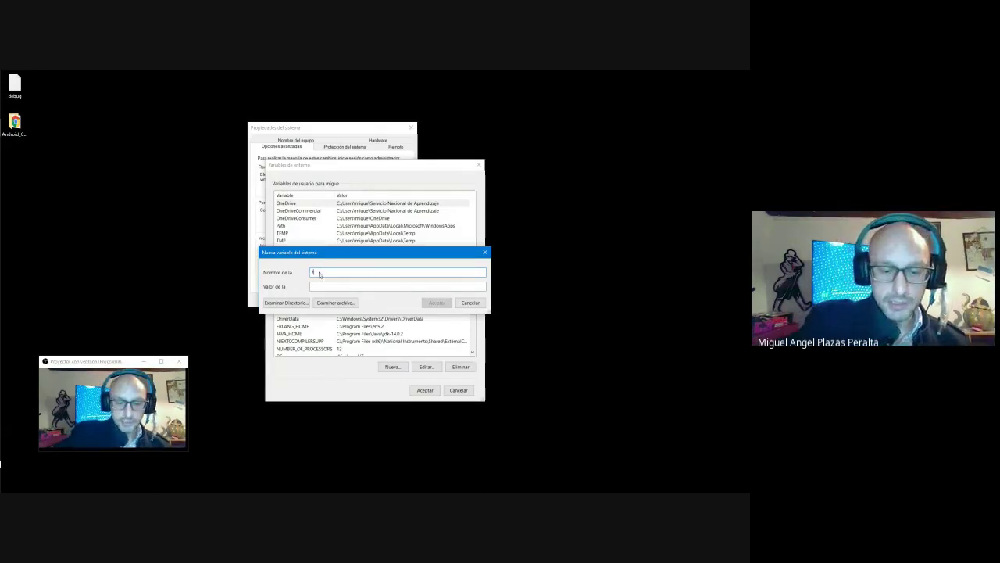
text(AVA)
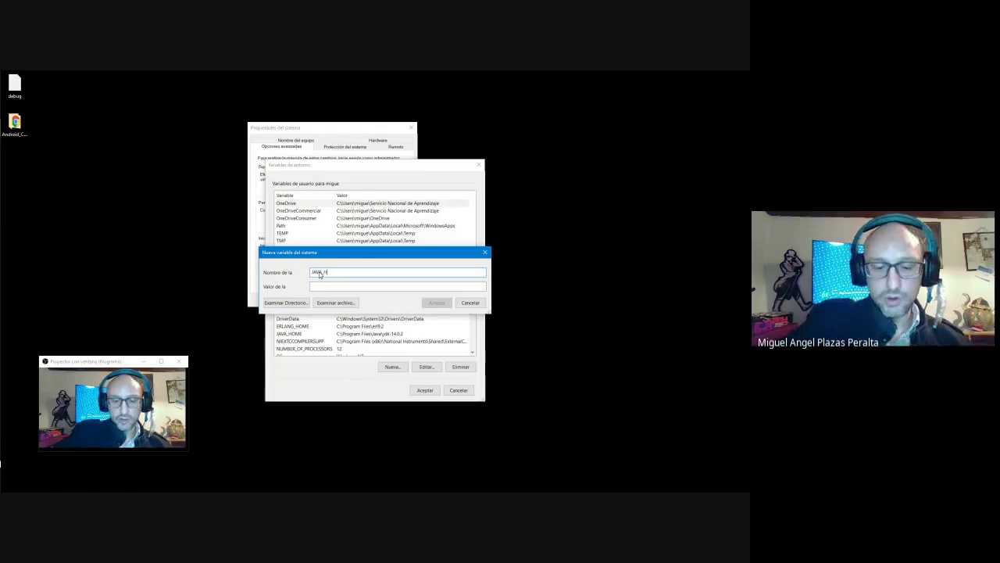
text(_HOME)
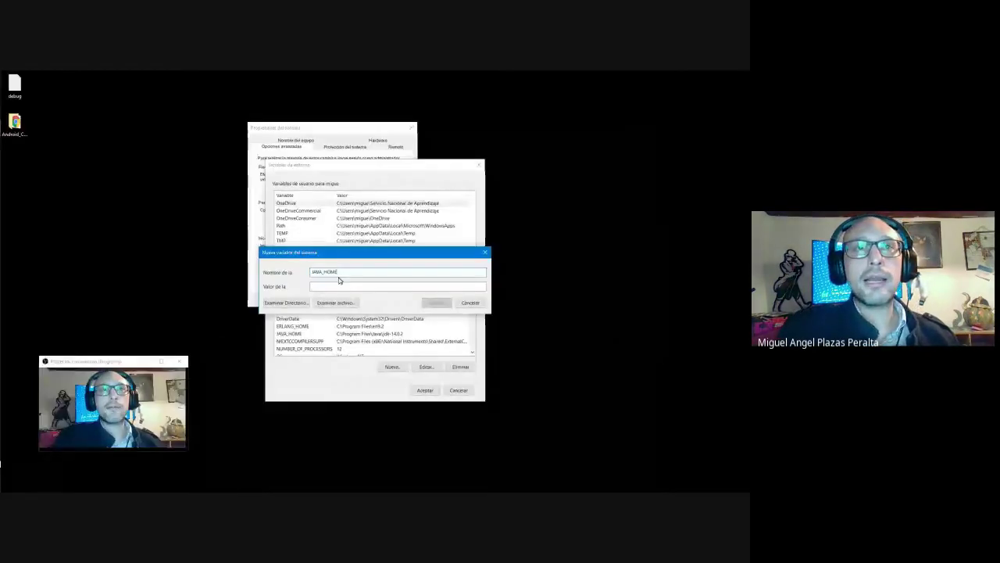
click(322, 284)
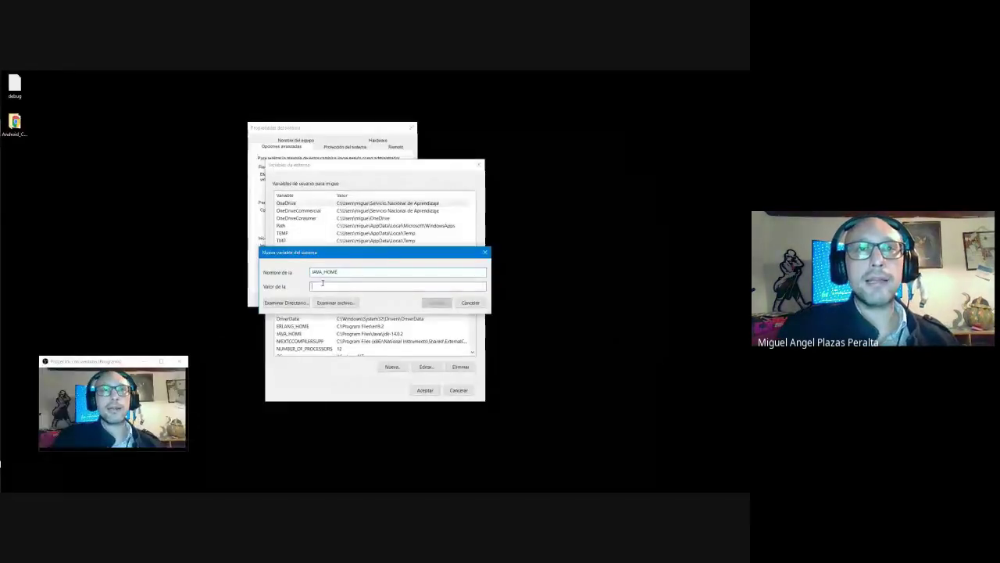
click(318, 286)
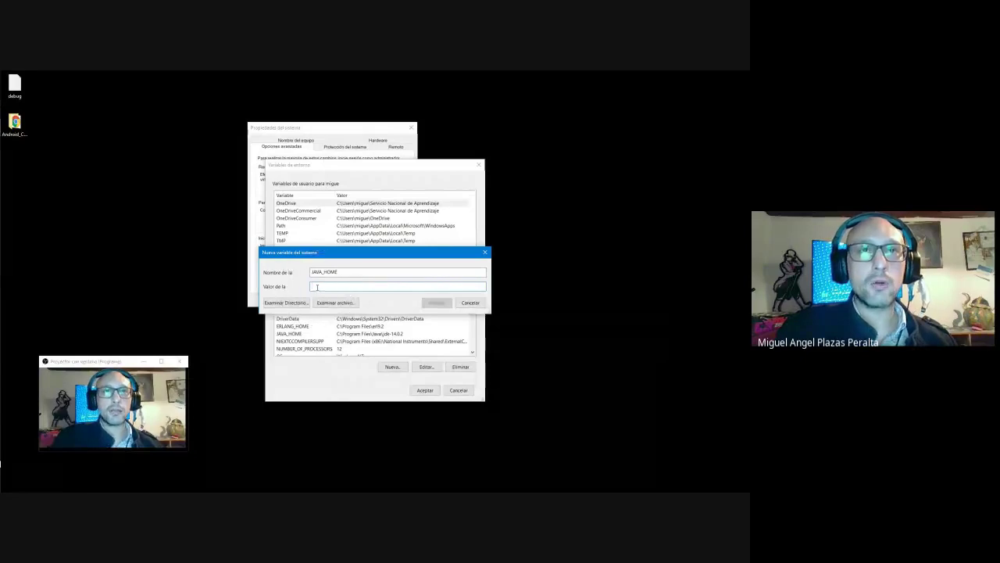
click(317, 286)
click(316, 286)
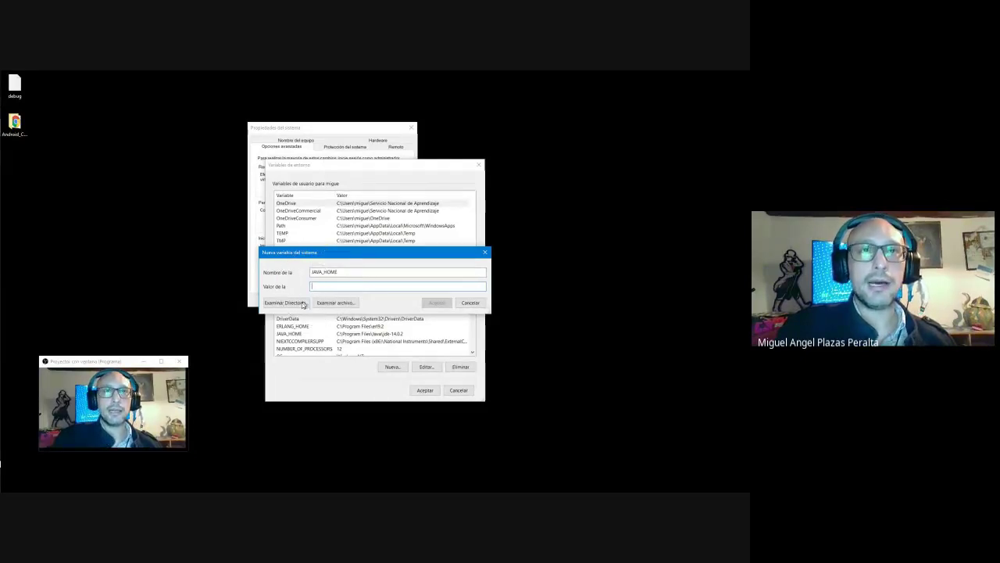
click(301, 303)
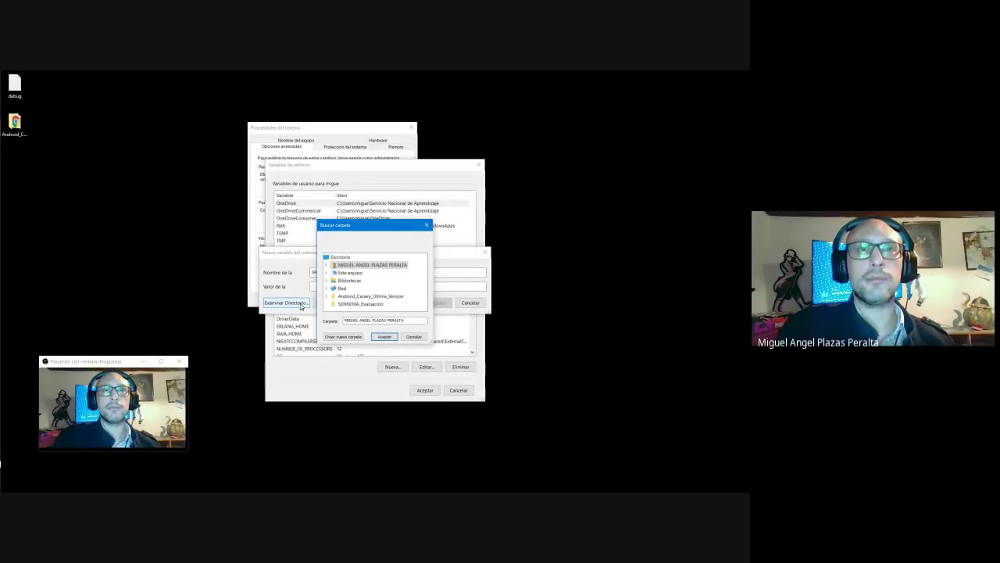
drag(375, 232, 439, 194)
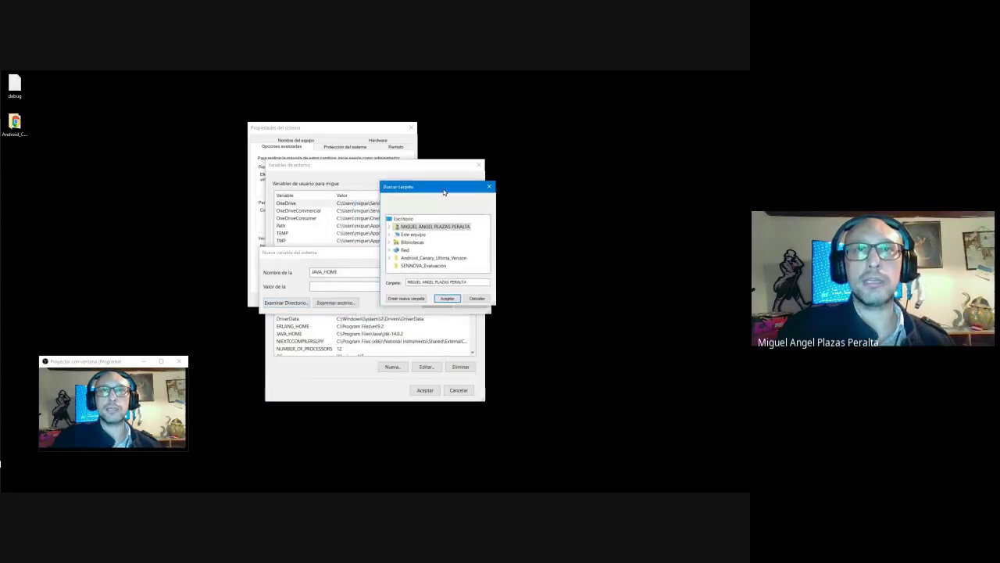
click(478, 298)
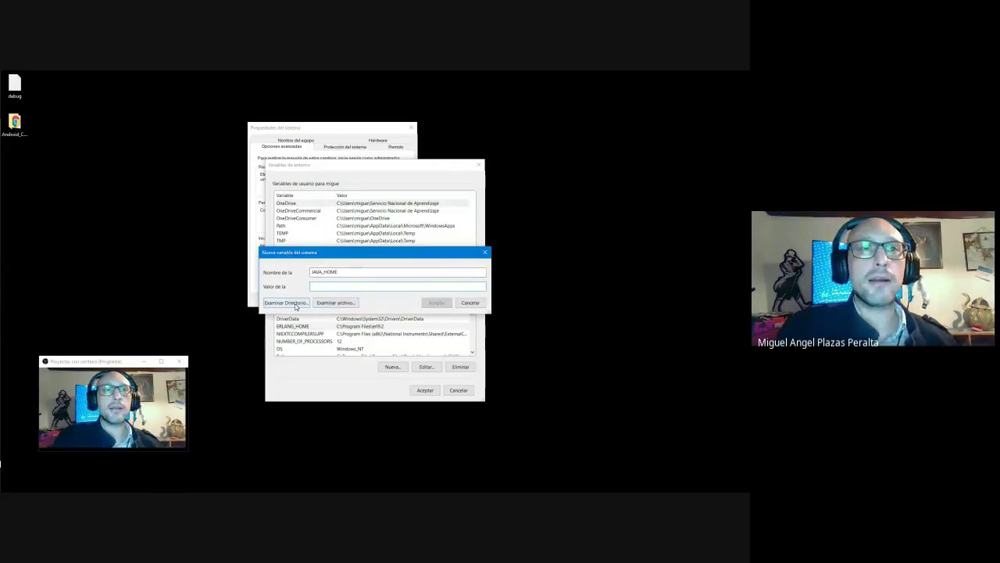
Step: Browse for the new system variable's directory, expanding the Java folder under Archivos de programa on the Acer (C:) drive
click(296, 304)
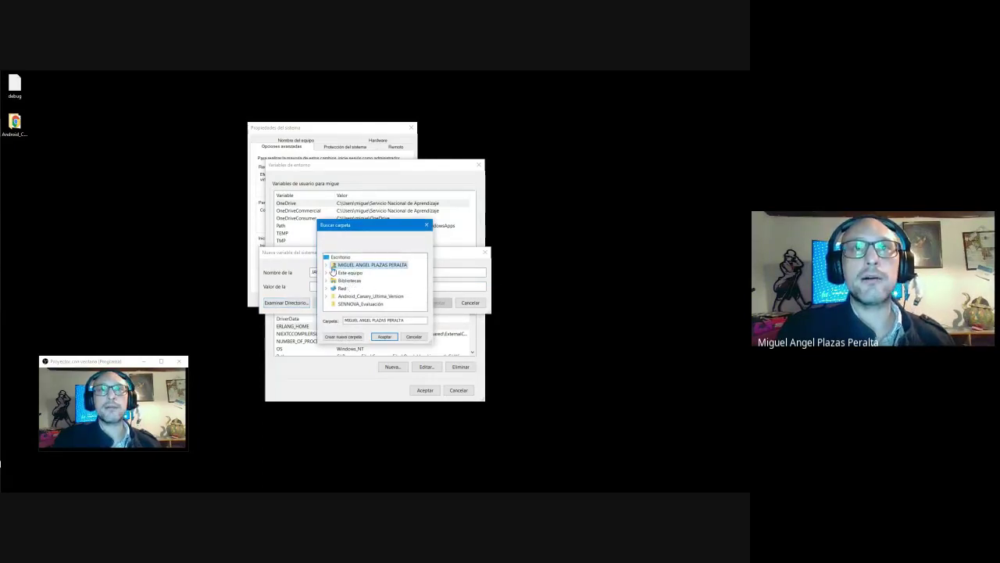
click(344, 275)
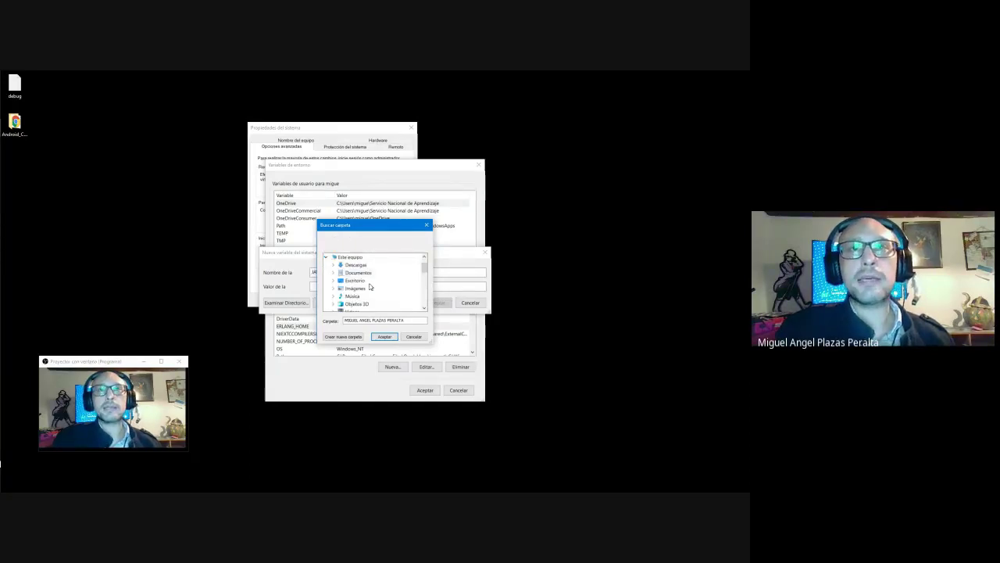
scroll(425, 271, down, 3)
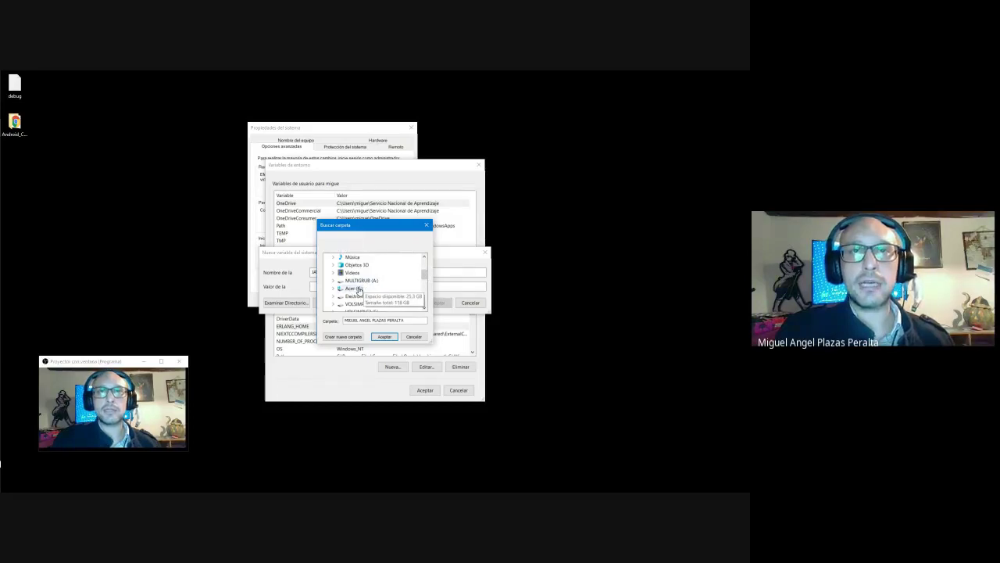
click(356, 288)
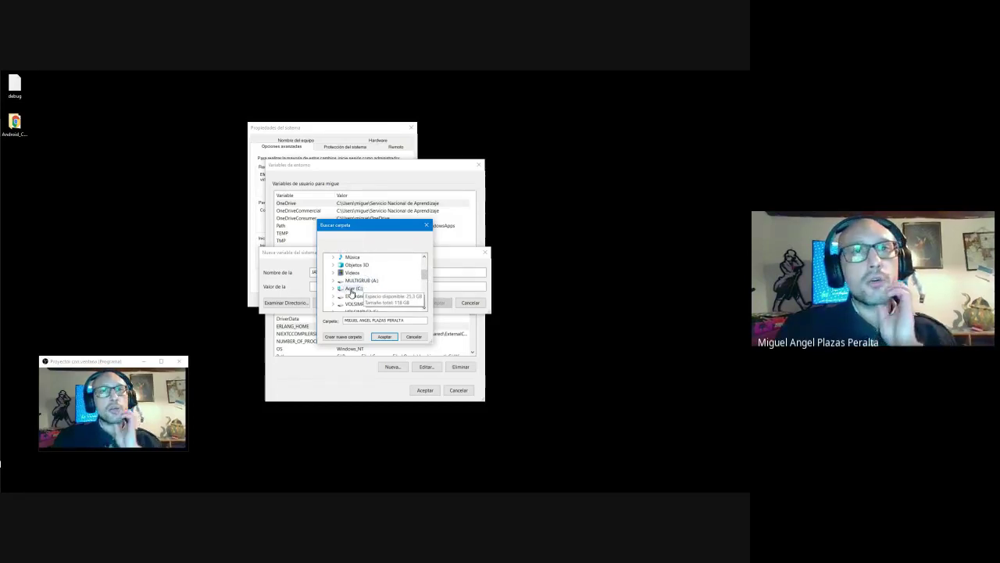
click(353, 288)
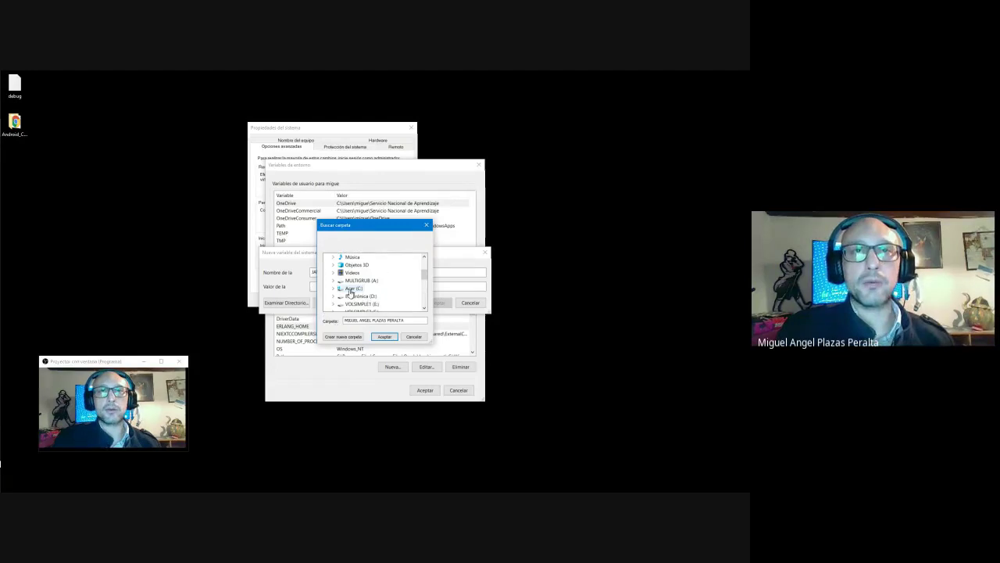
click(361, 291)
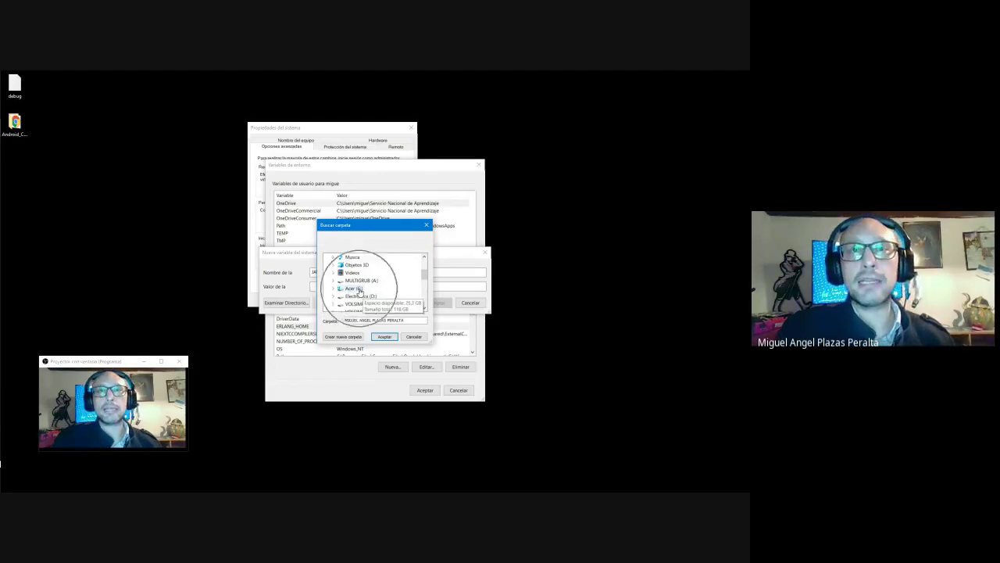
click(355, 288)
click(338, 289)
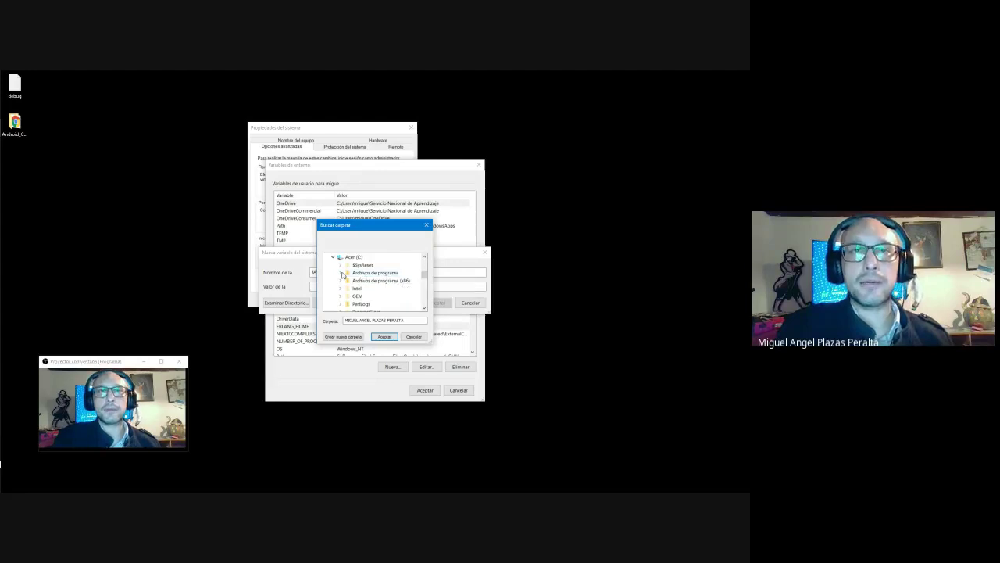
click(340, 273)
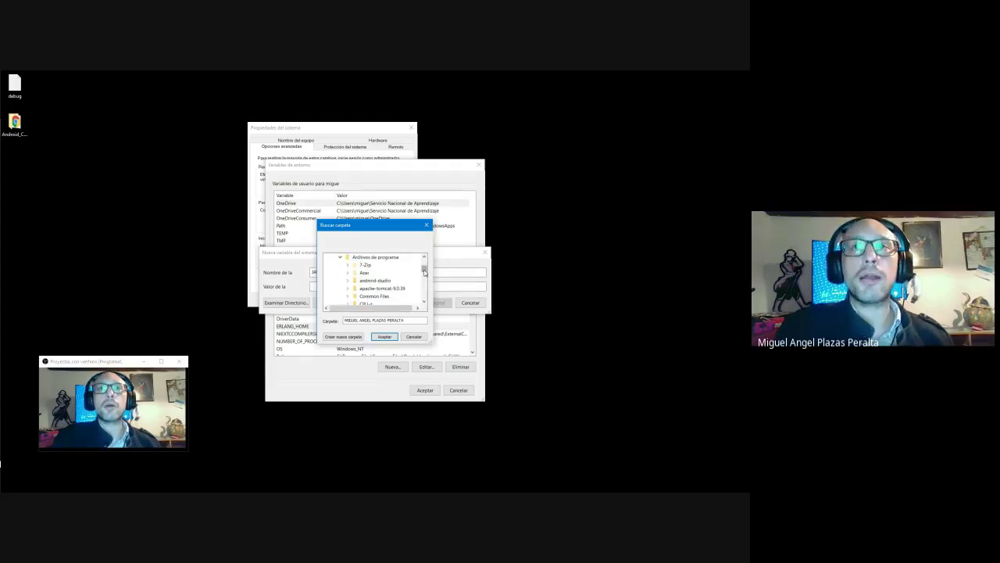
scroll(425, 271, up, 1)
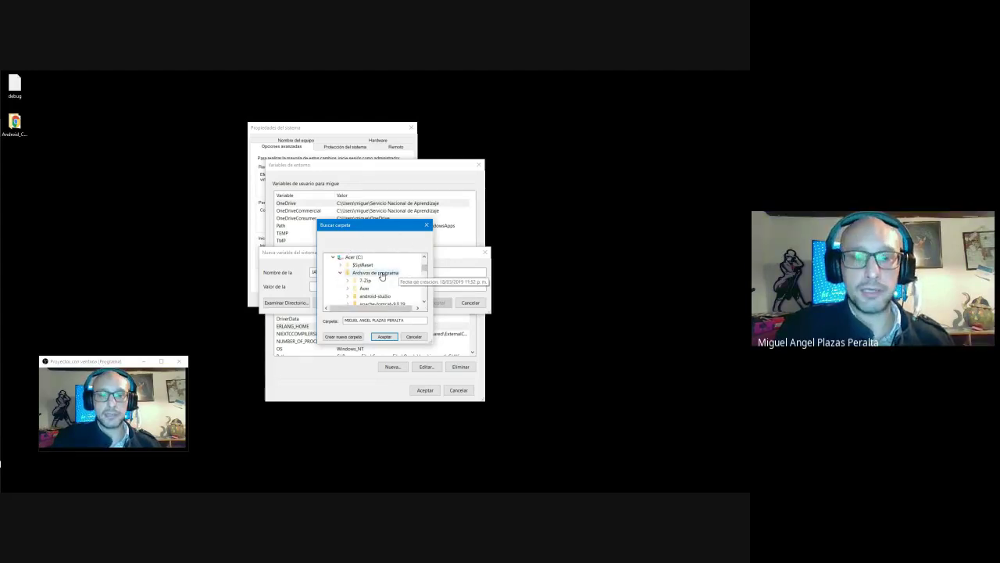
click(382, 273)
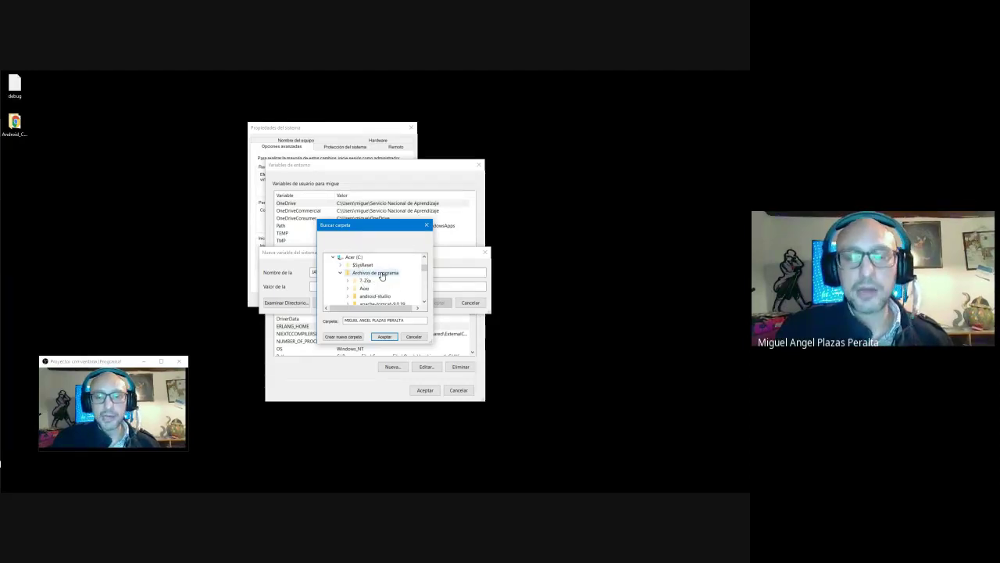
drag(425, 268, 425, 273)
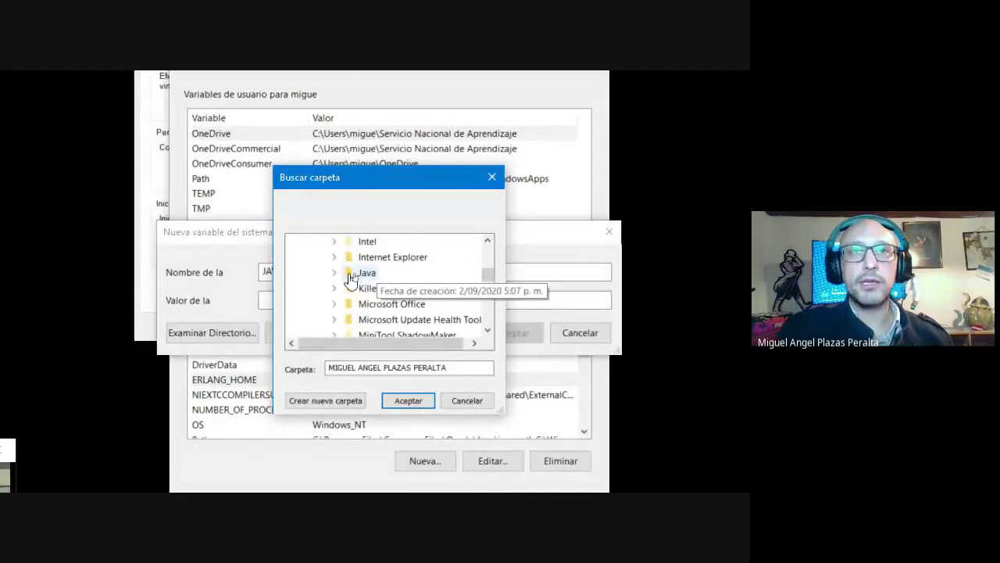
click(336, 273)
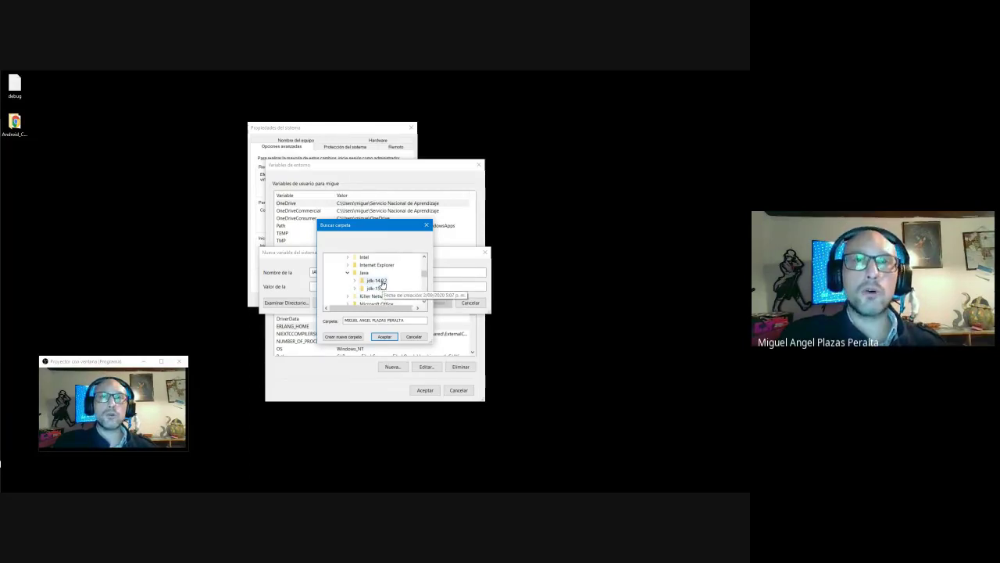
Step: Check the jdk-14.0.2 and jdk-15.0.1 folders, and cancel both the directory selection and the new system variable
click(377, 281)
scroll(376, 280, down, 1)
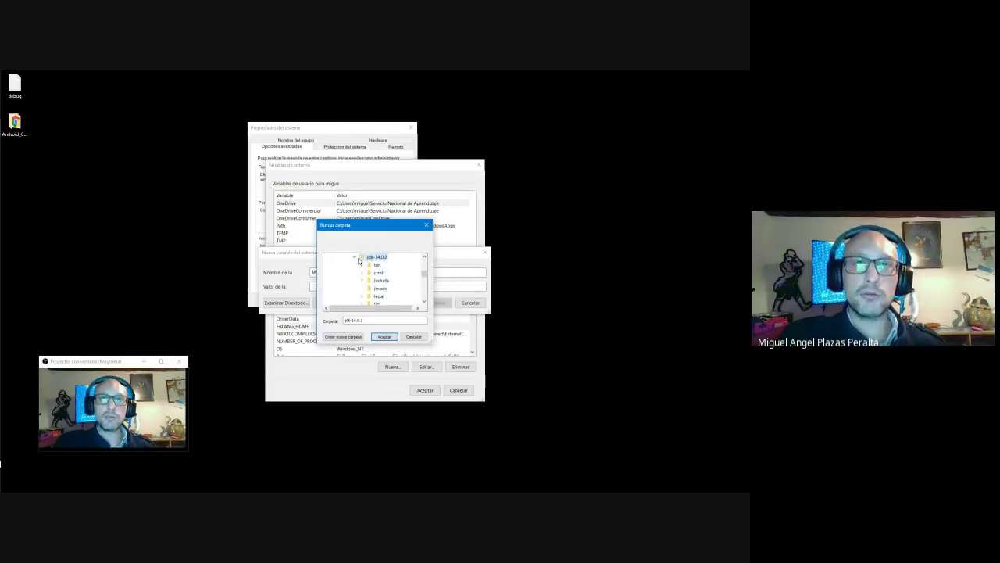
click(425, 257)
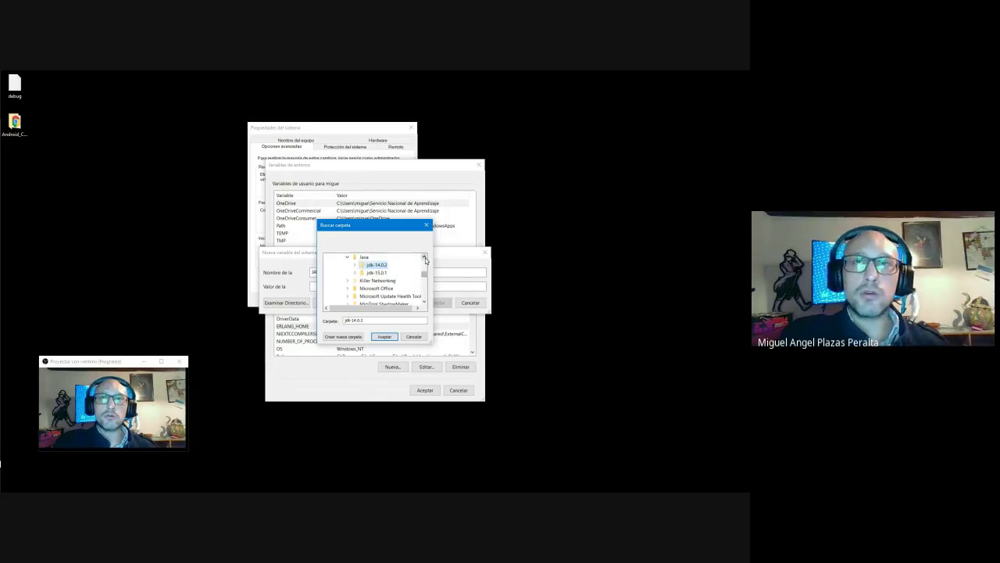
click(381, 273)
scroll(367, 266, down, 1)
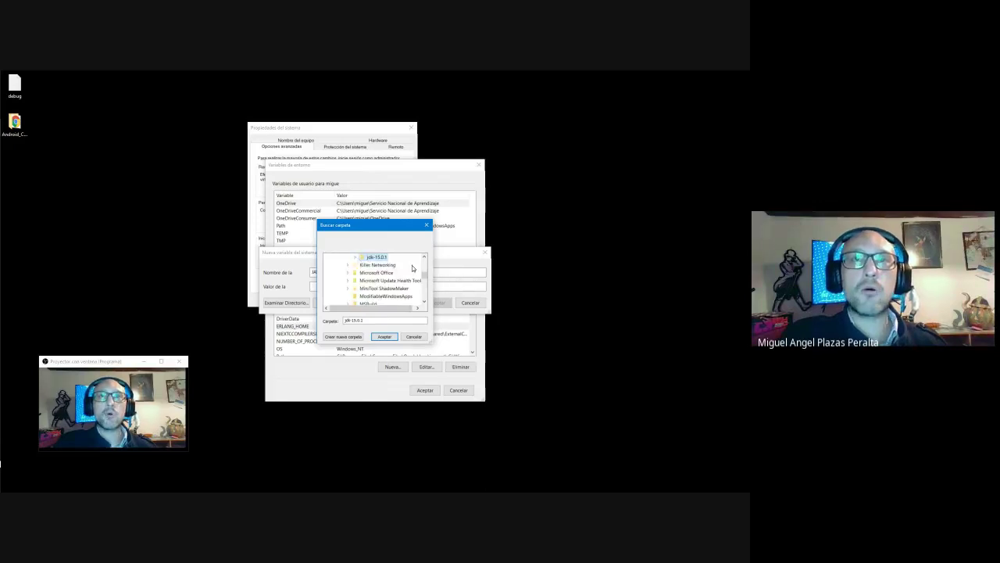
click(424, 256)
click(424, 258)
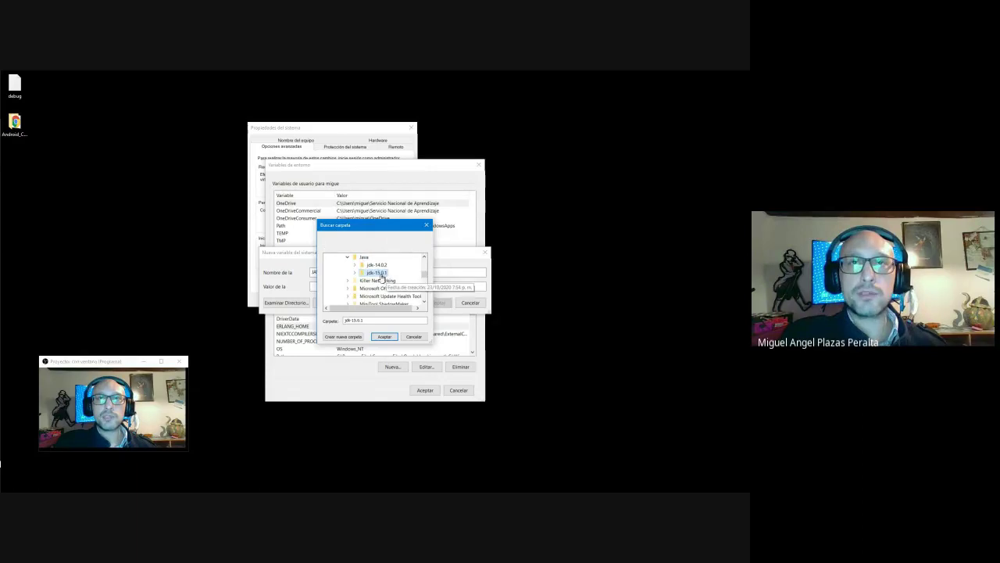
click(410, 337)
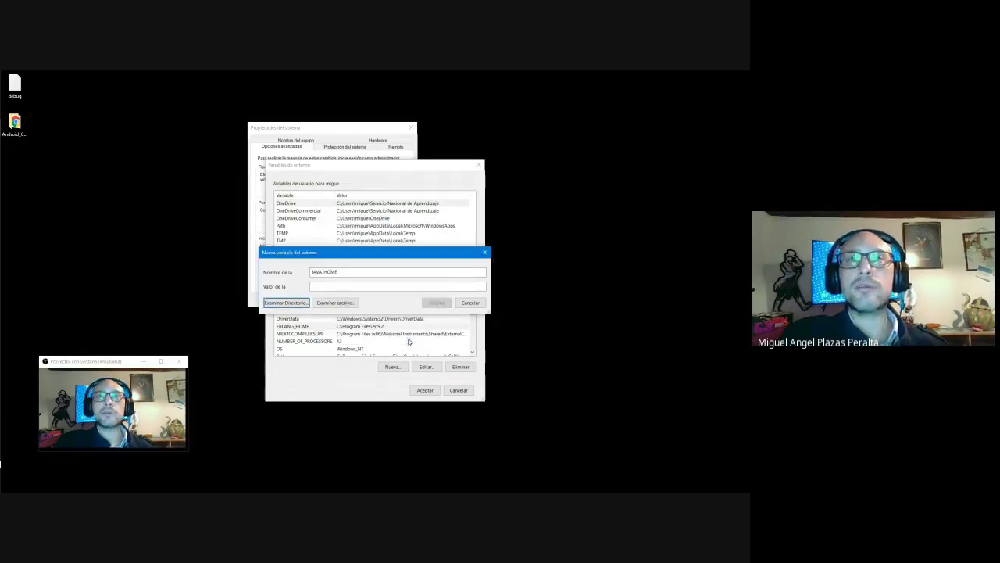
click(465, 303)
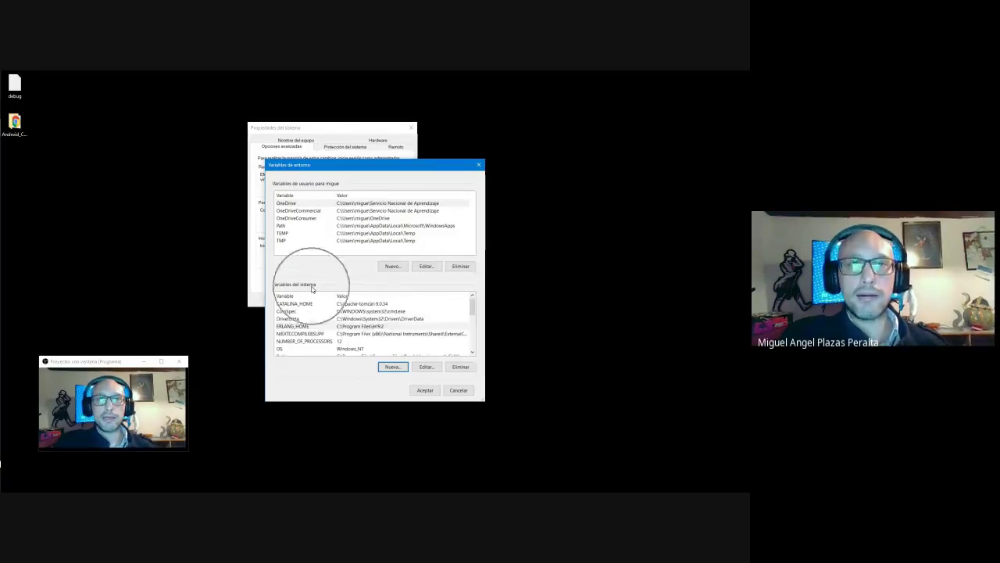
Step: Start a new system variable again and name it JAVA_HOME
click(390, 366)
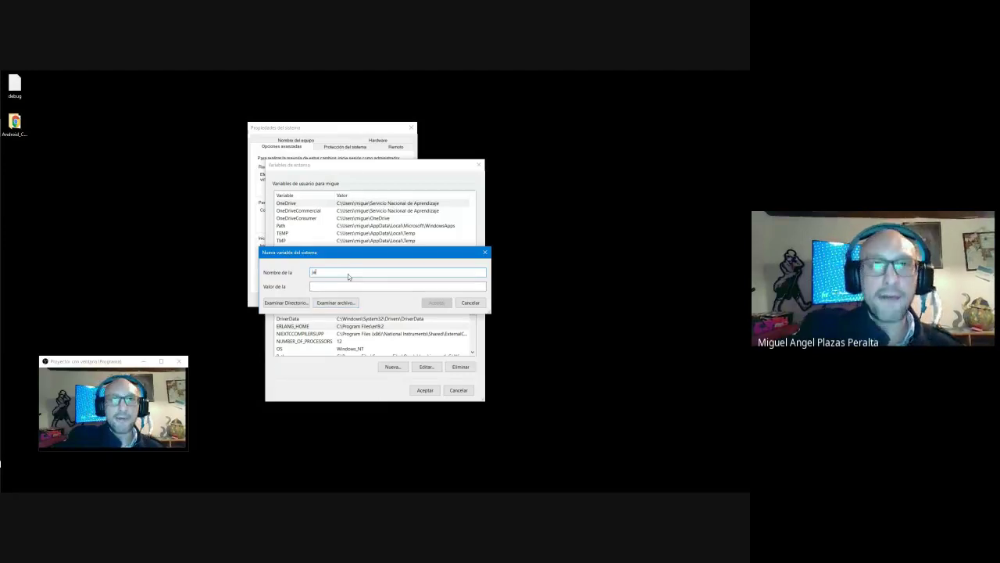
text(JAVA)
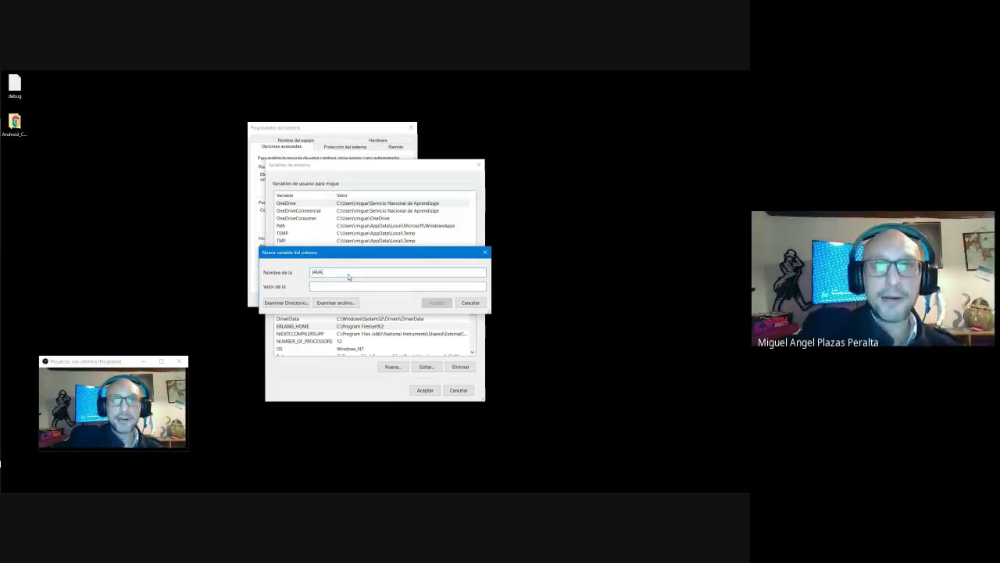
text(_HOEM)
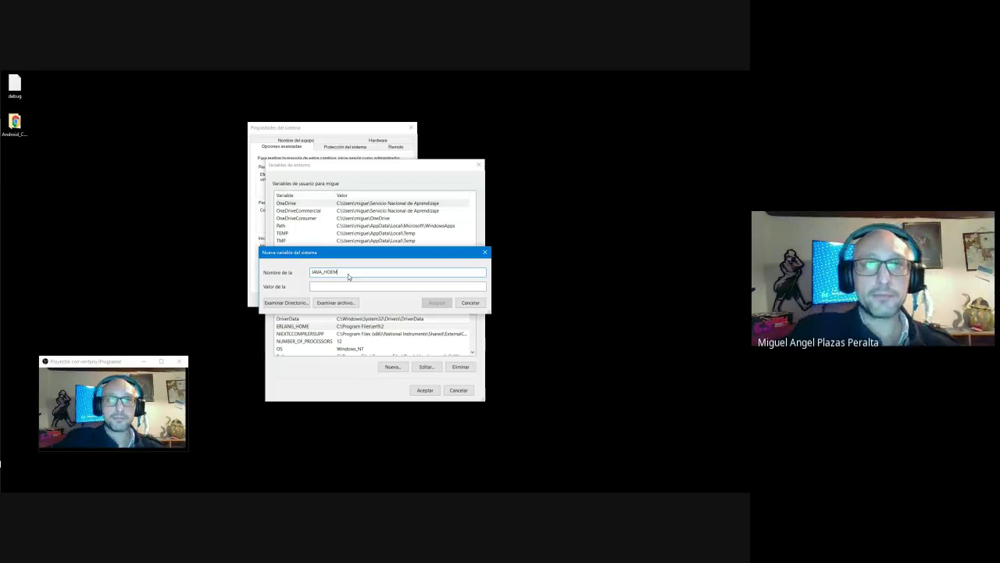
key(BackSpace)
key(BackSpace)
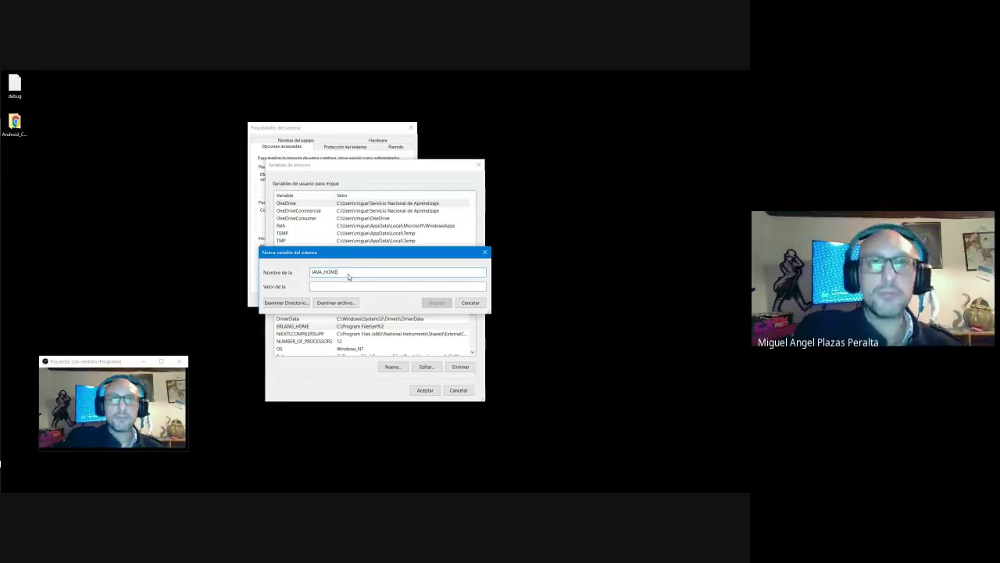
text(ME)
Step: Browse for the directory of the JAVA_HOME value and expand the Java folder in Archivos de programa on the Acer (C:) drive
click(323, 287)
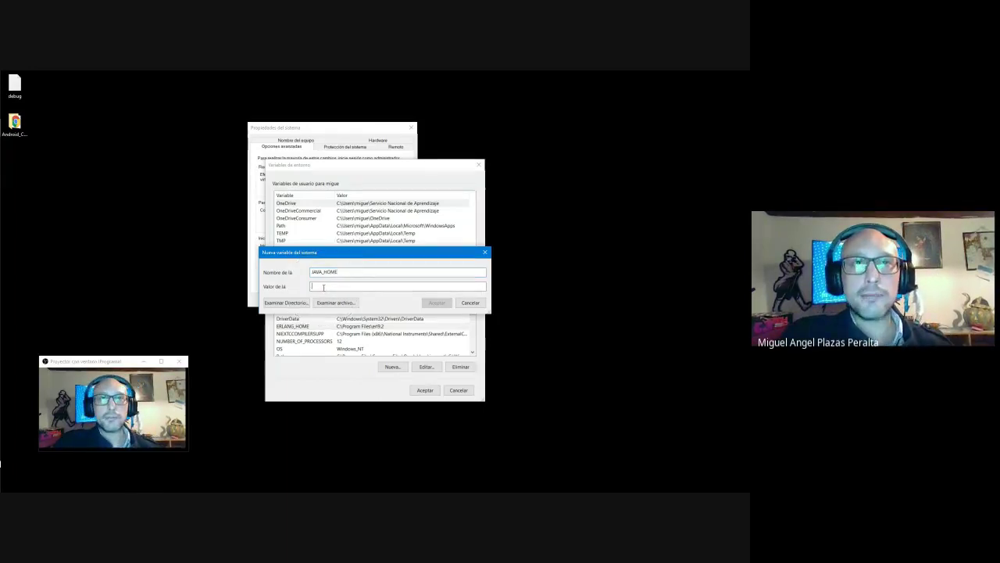
click(297, 303)
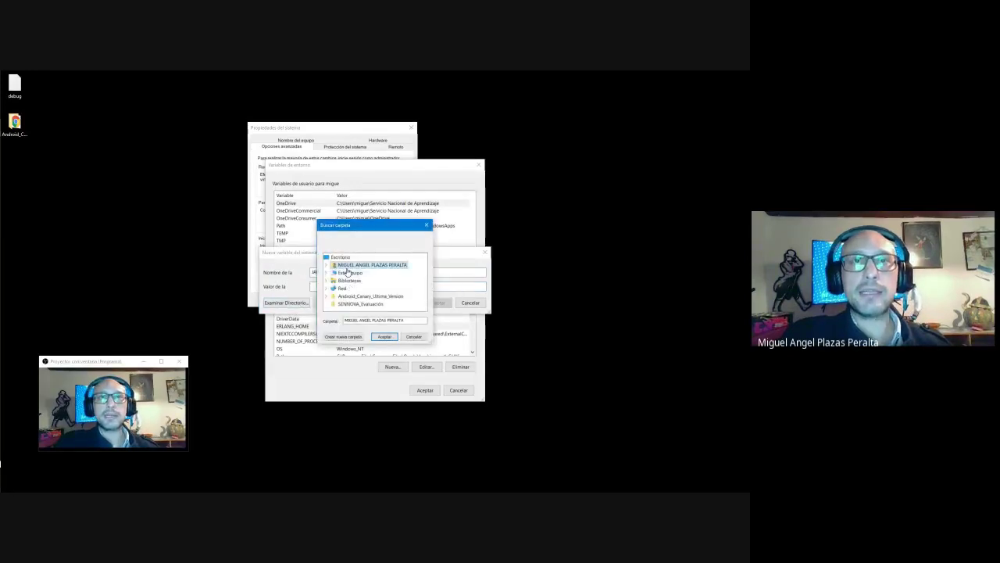
click(327, 272)
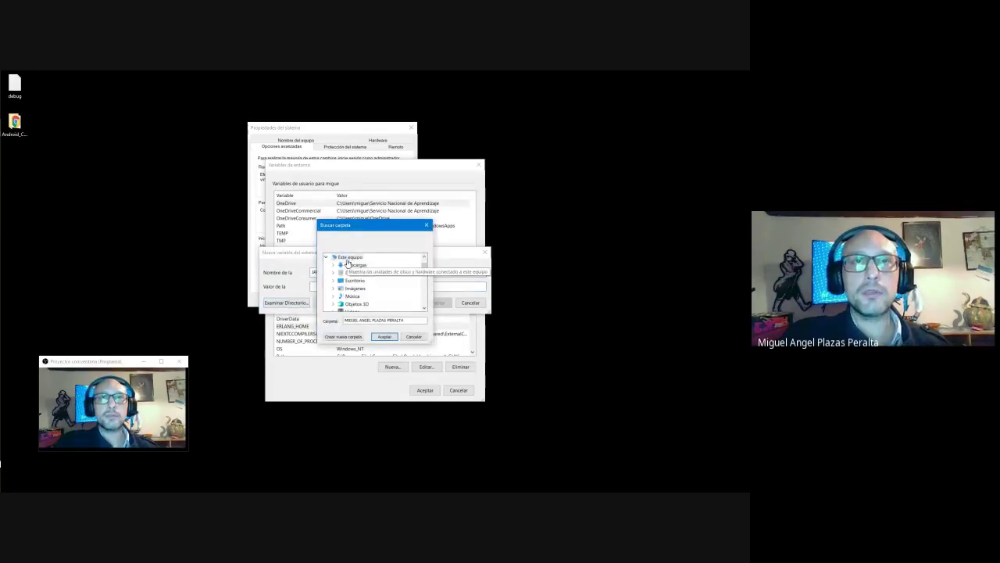
click(356, 258)
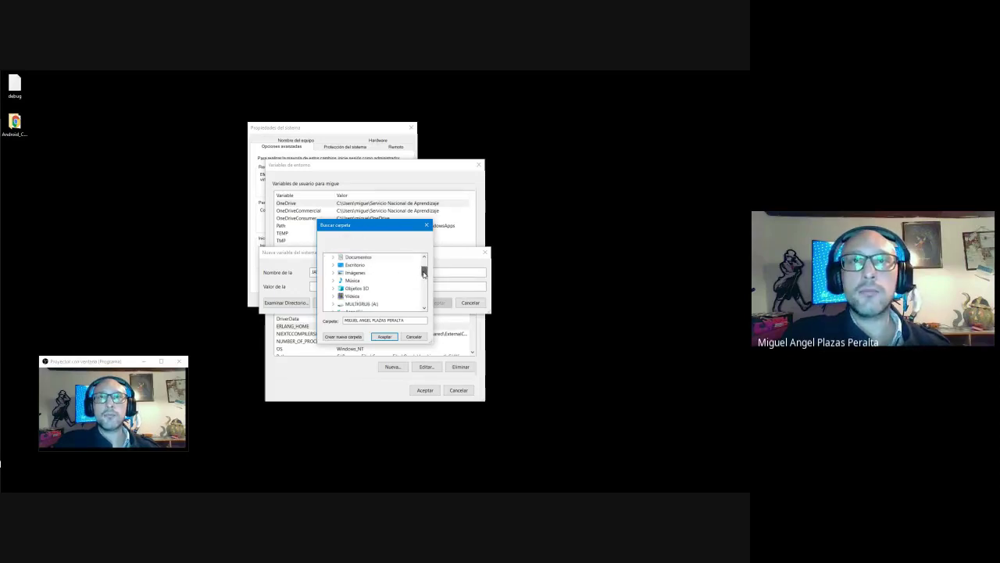
scroll(344, 280, down, 2)
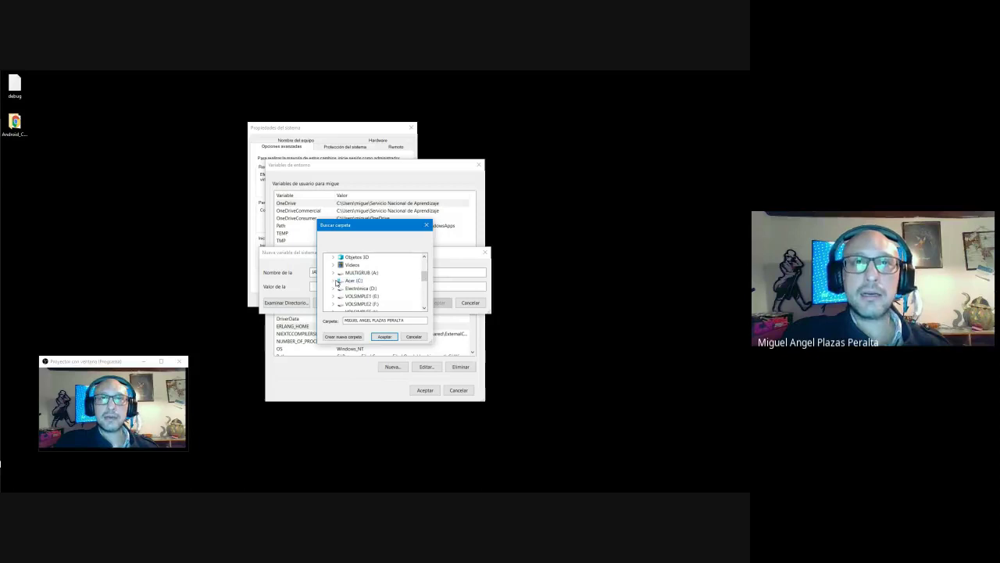
click(334, 280)
double_click(371, 274)
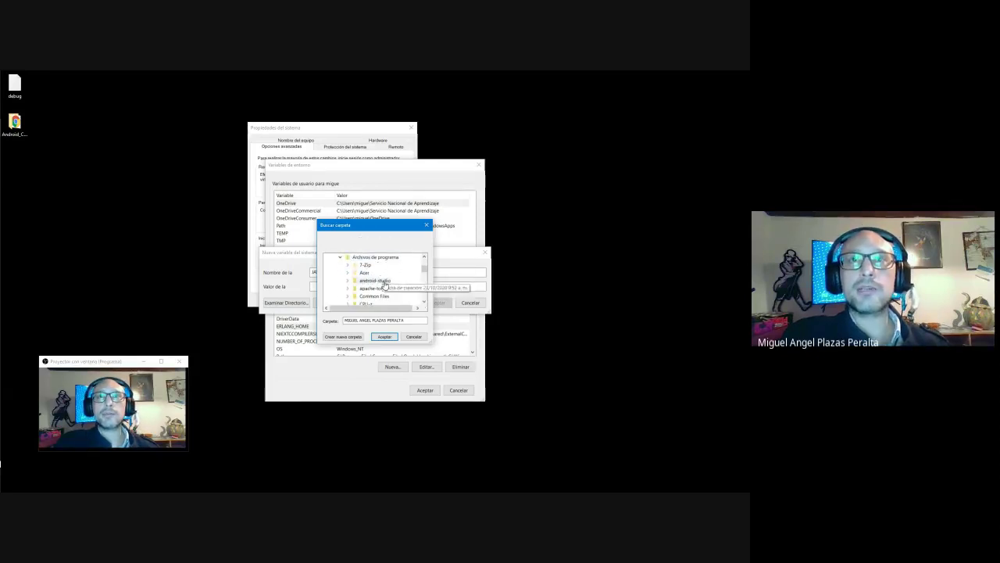
drag(424, 269, 425, 275)
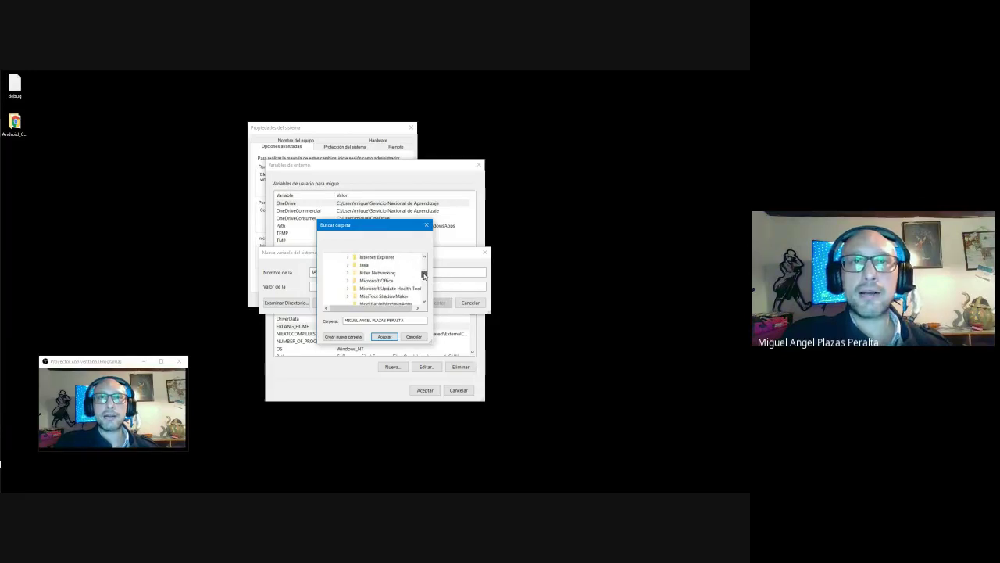
click(349, 265)
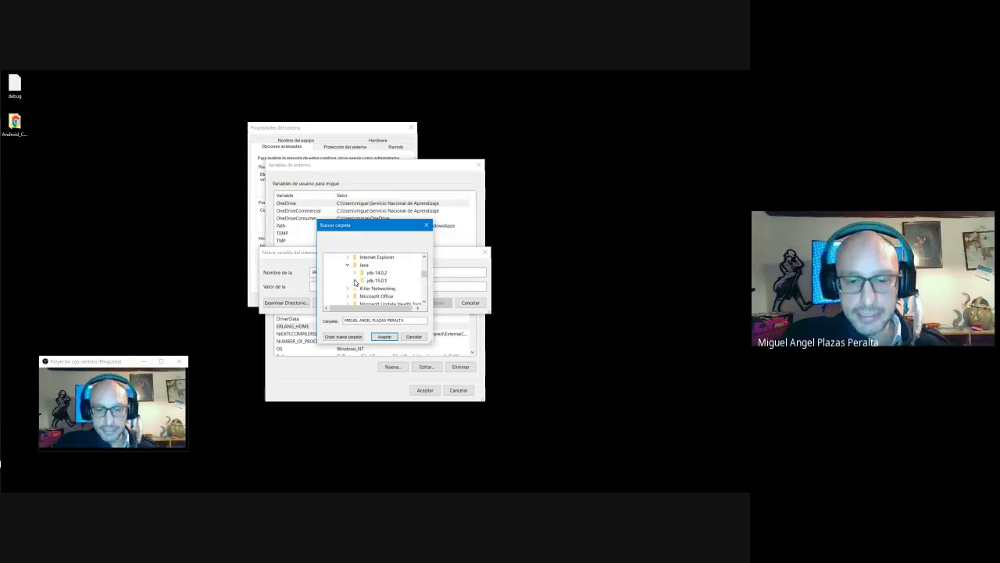
Step: Examine the subfolders of jdk-15.0.1 and jdk-14.0.2 inside the Java folder
click(355, 280)
click(371, 258)
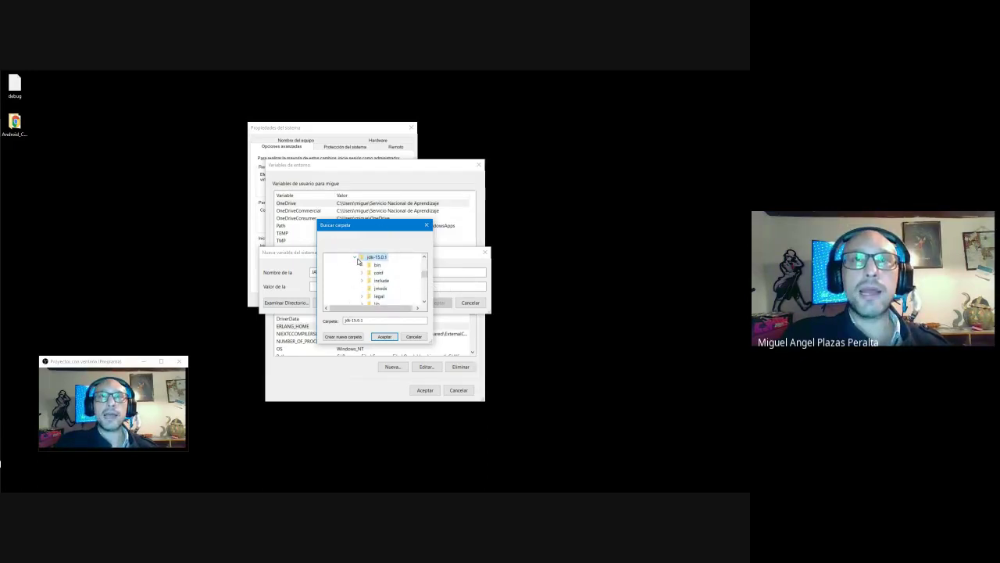
click(356, 259)
click(424, 257)
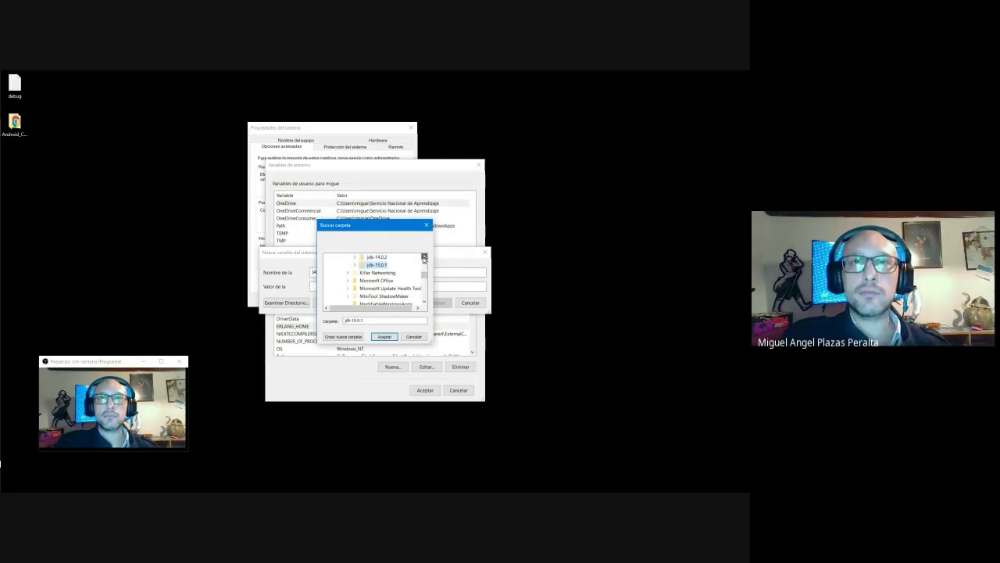
click(424, 256)
click(378, 271)
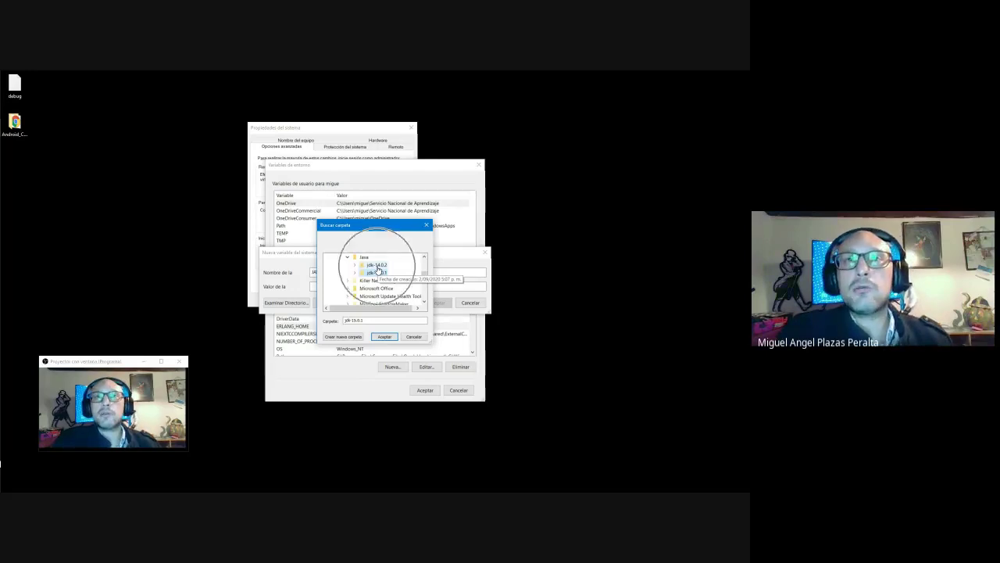
double_click(375, 265)
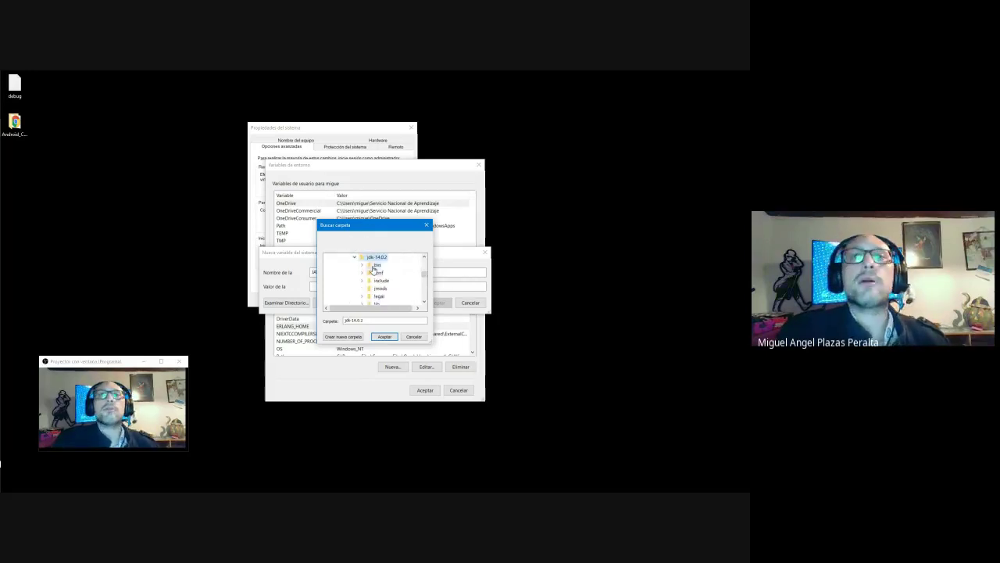
click(356, 259)
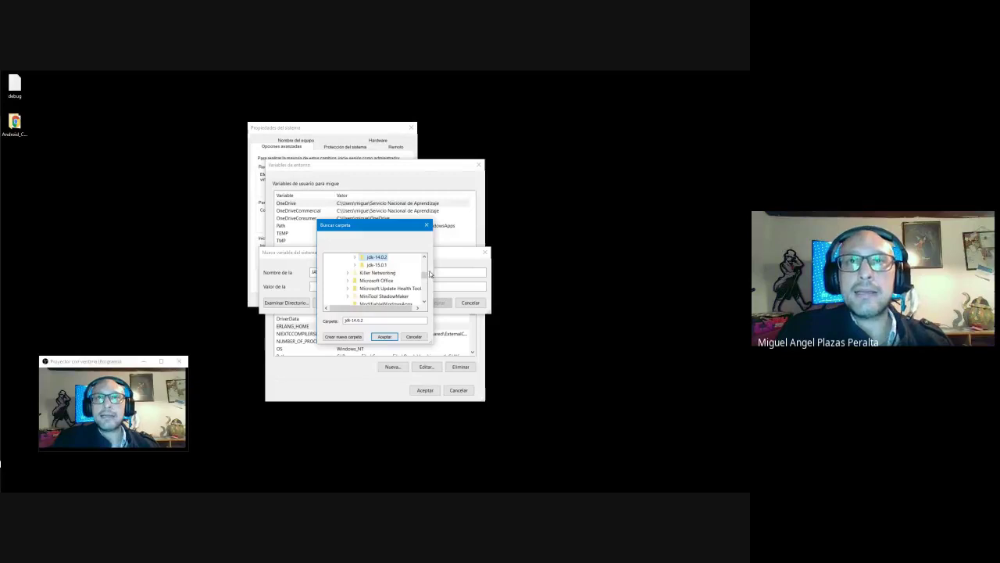
Step: Choose the jdk-15.0.1 folder as the JAVA_HOME value, review the resulting path, and close the system settings windows
double_click(376, 265)
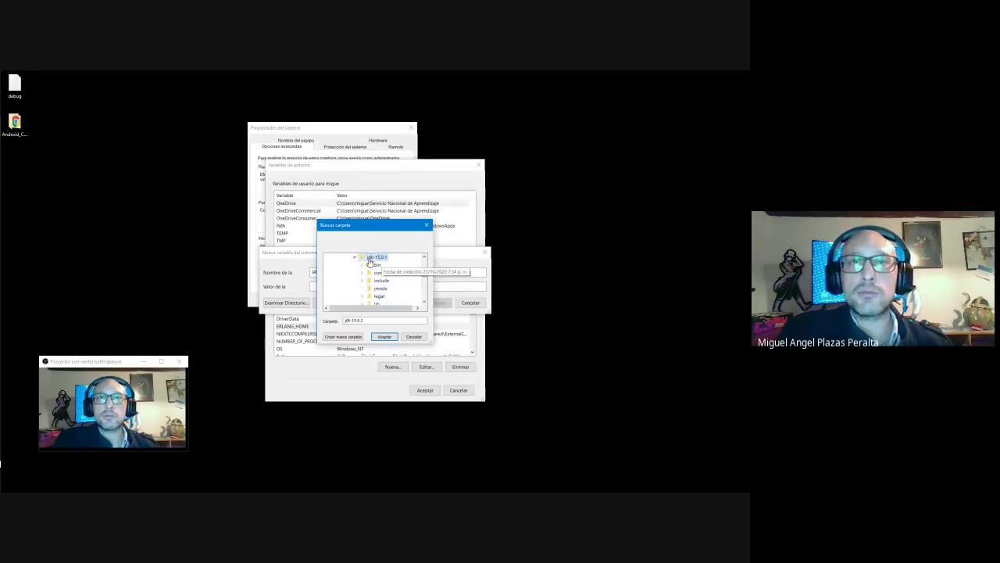
click(353, 259)
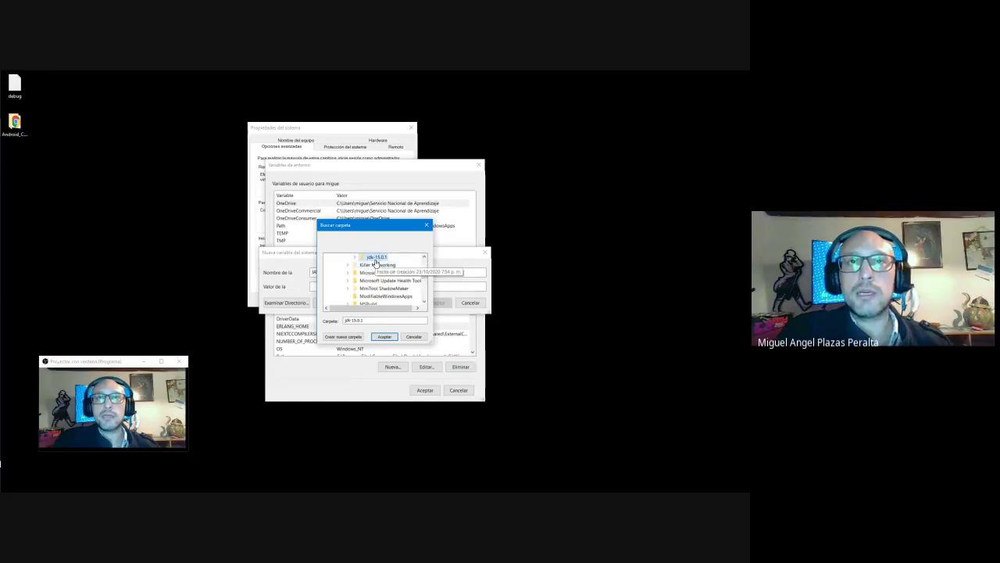
double_click(376, 261)
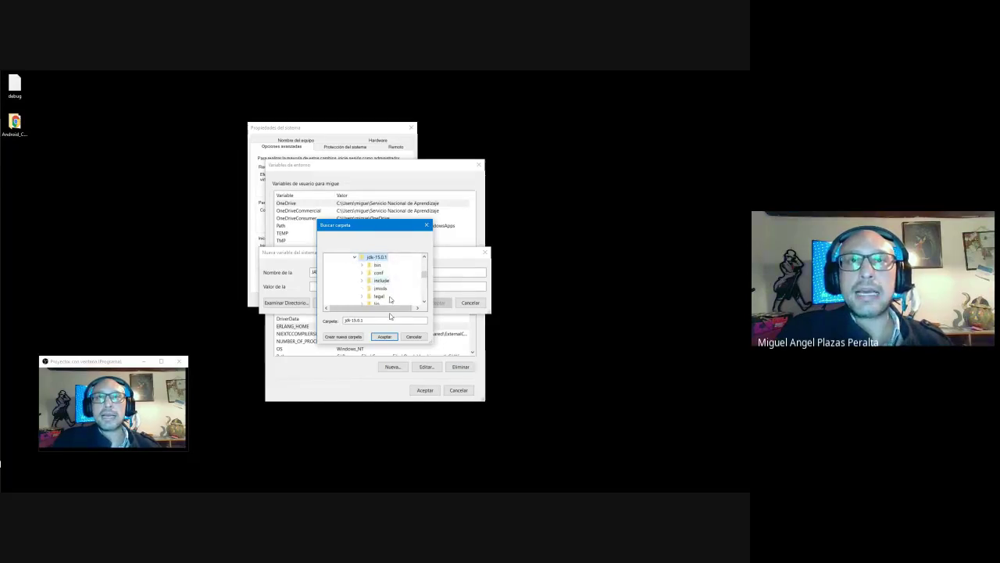
click(385, 336)
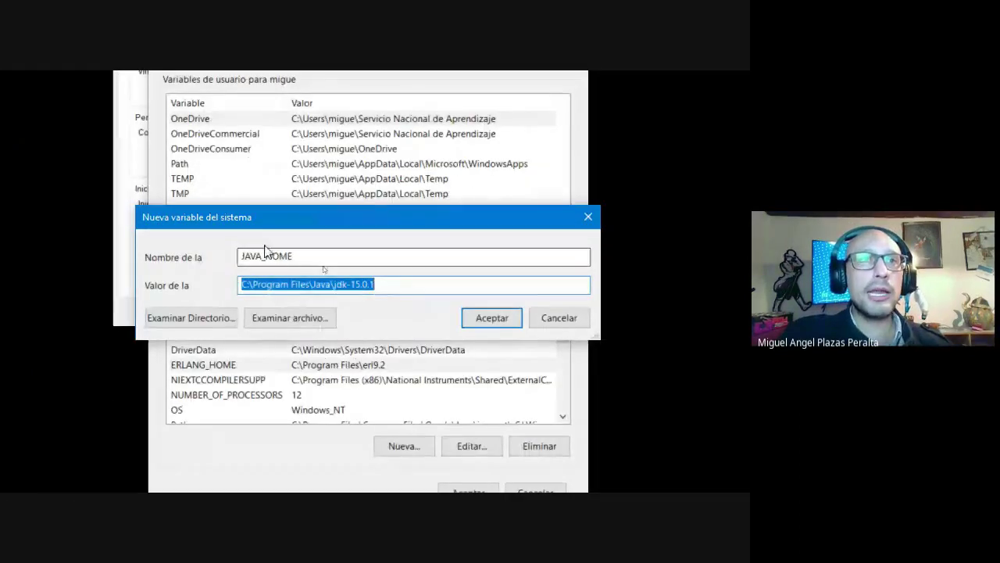
drag(391, 284, 216, 279)
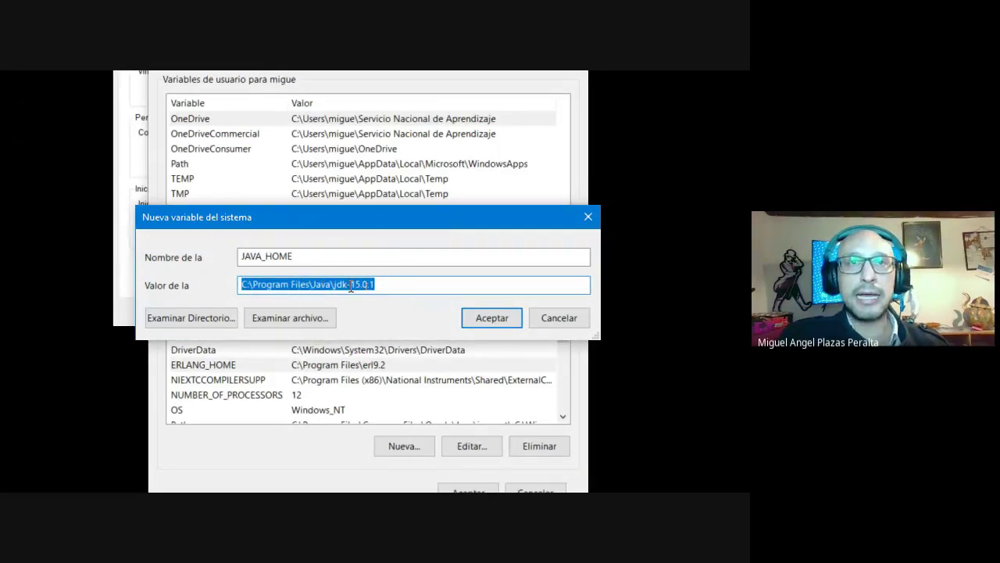
click(390, 284)
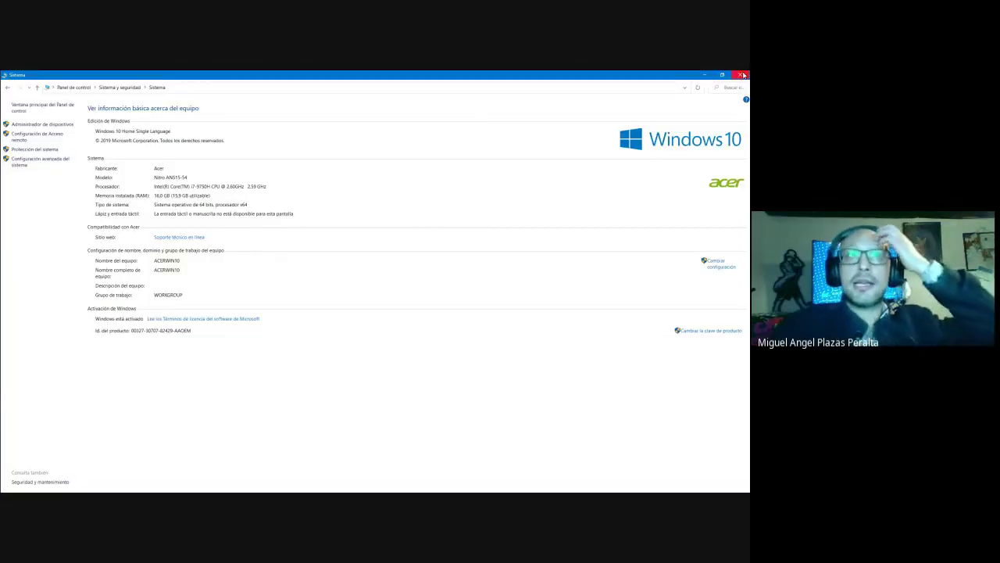
click(742, 75)
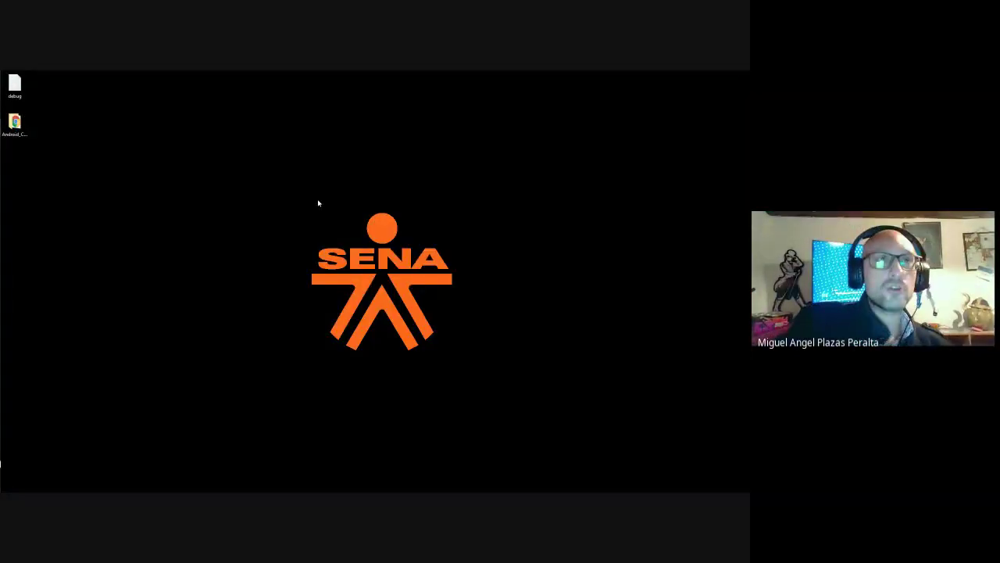
Step: Launch a new Command Prompt with cmd and run JAVA -version to check the installed Java version
key(super+r)
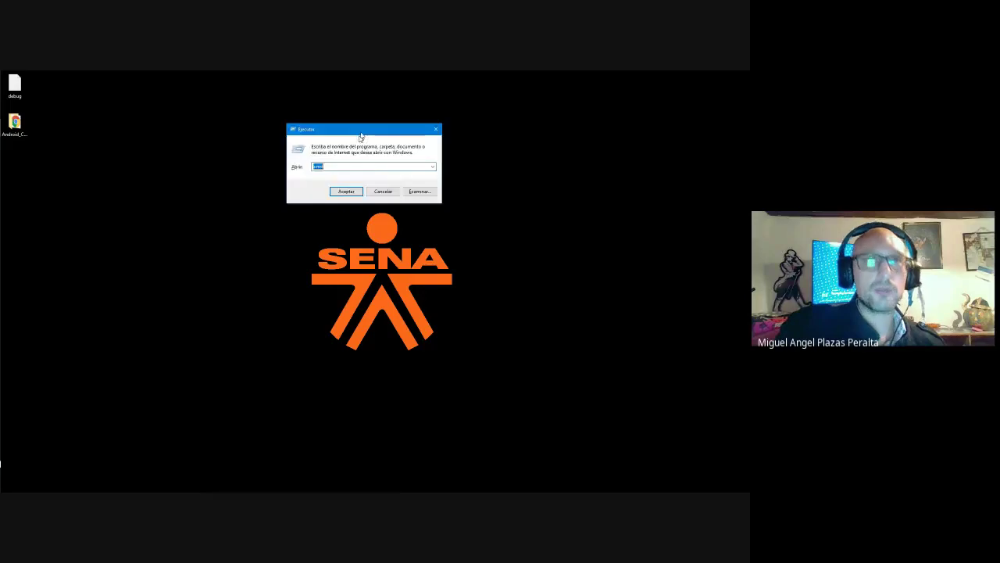
click(342, 218)
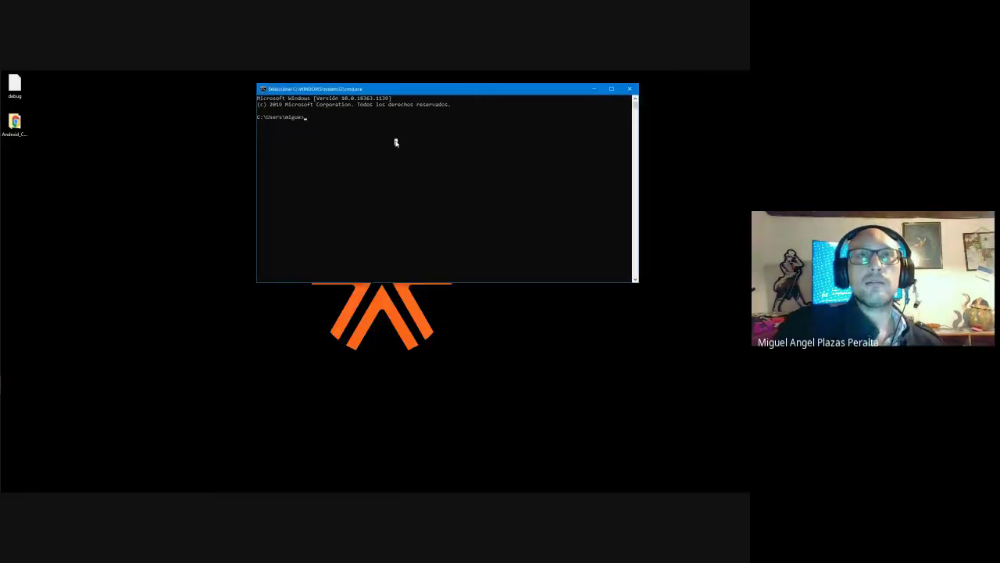
text(JAVA -VER)
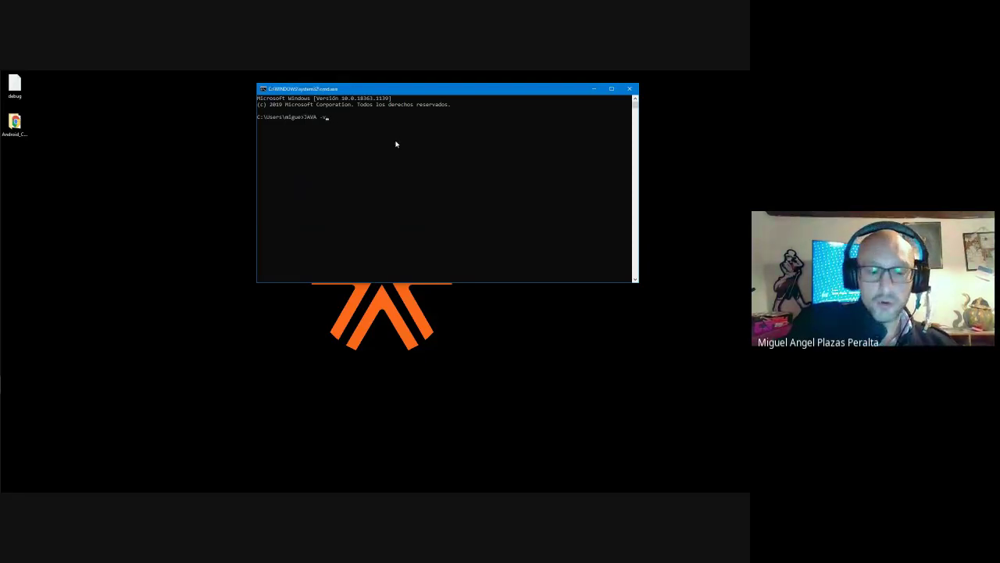
text(sion)
key(Return)
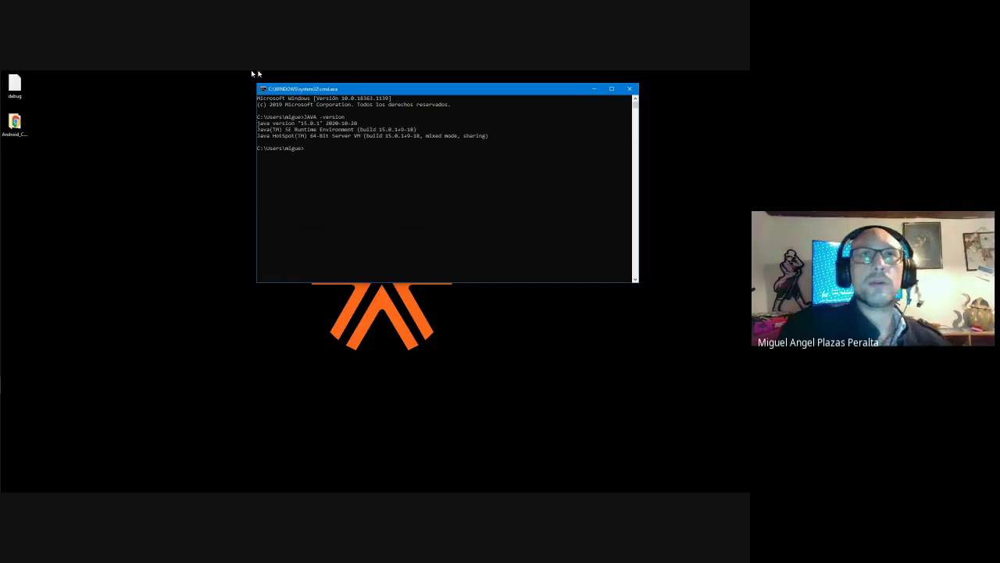
Step: Examine the version output in the Command Prompt and select its lines from the Java version to the HotSpot build
click(306, 127)
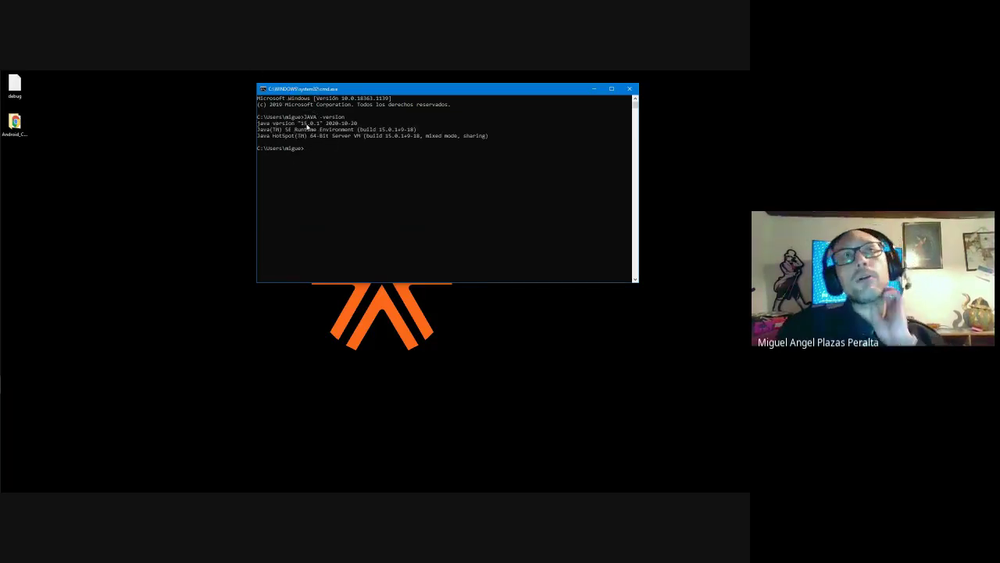
click(306, 127)
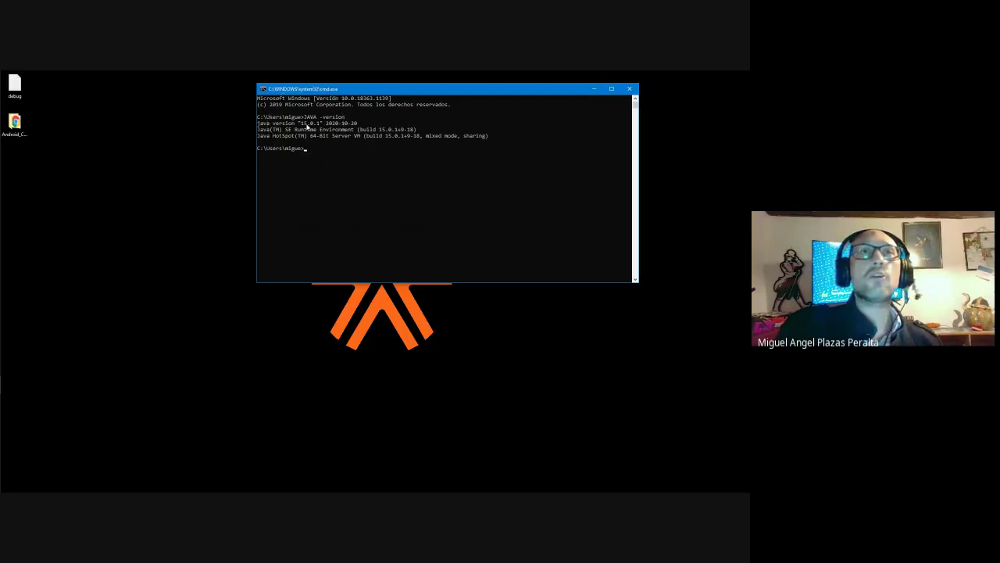
click(307, 127)
click(306, 127)
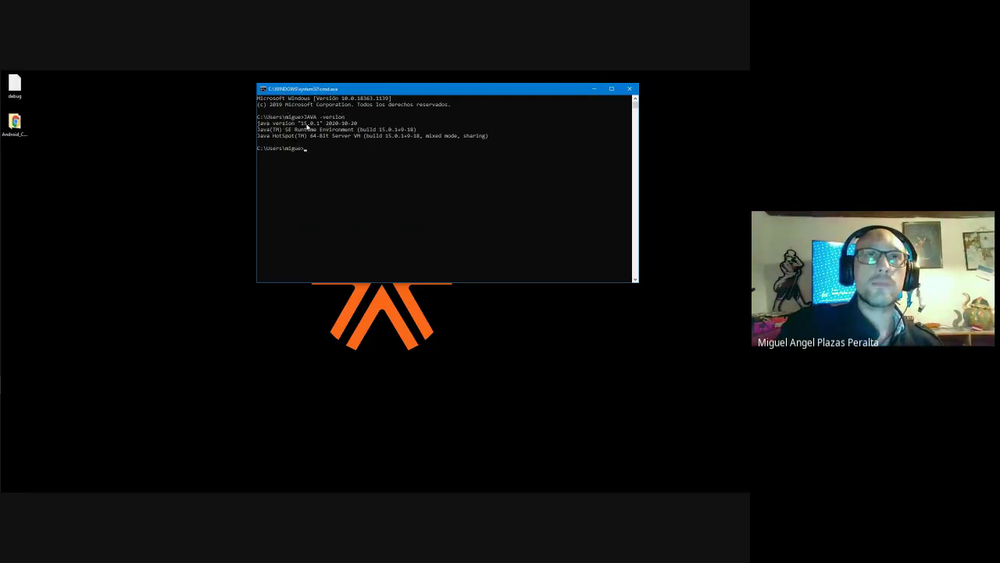
click(306, 128)
click(306, 127)
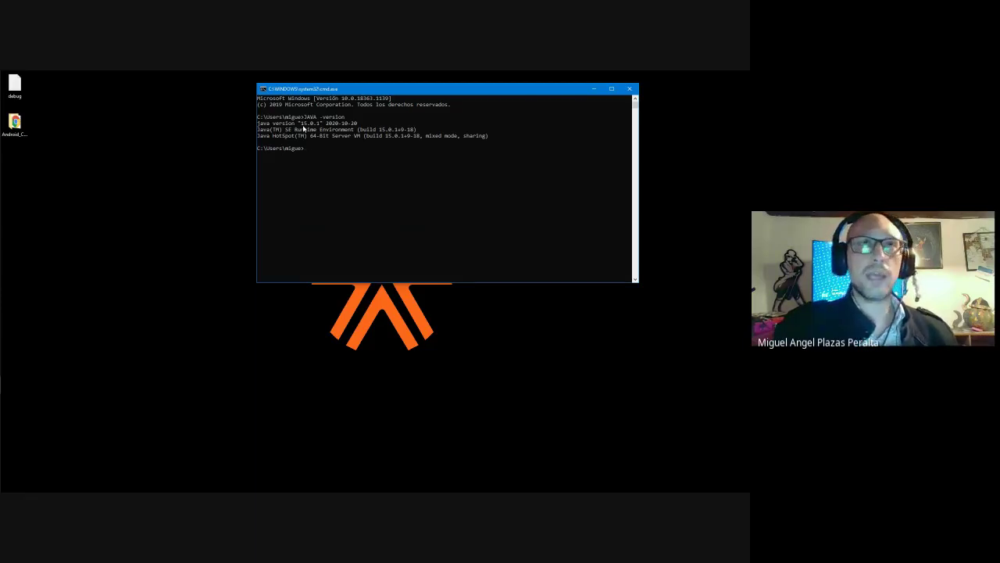
drag(497, 137, 258, 124)
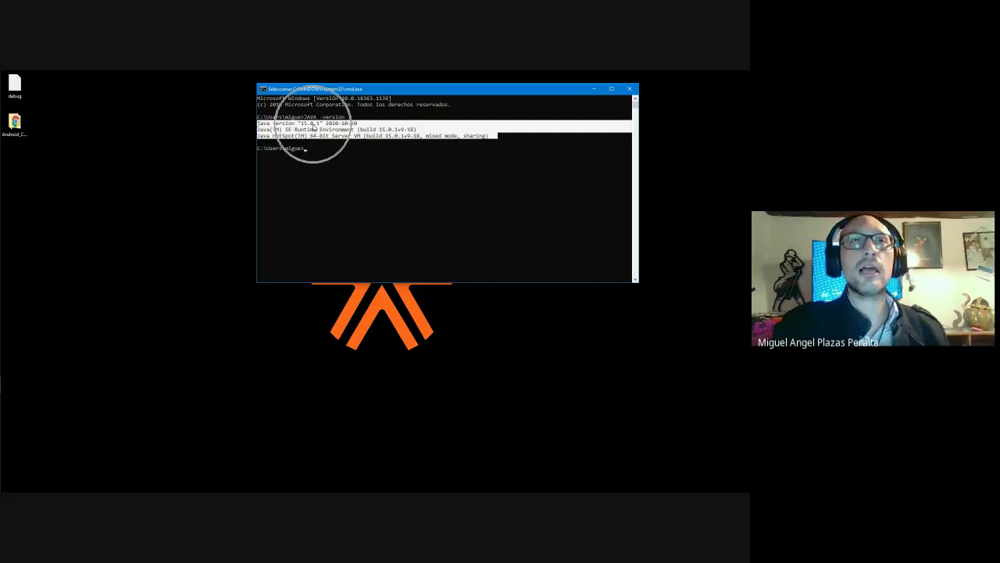